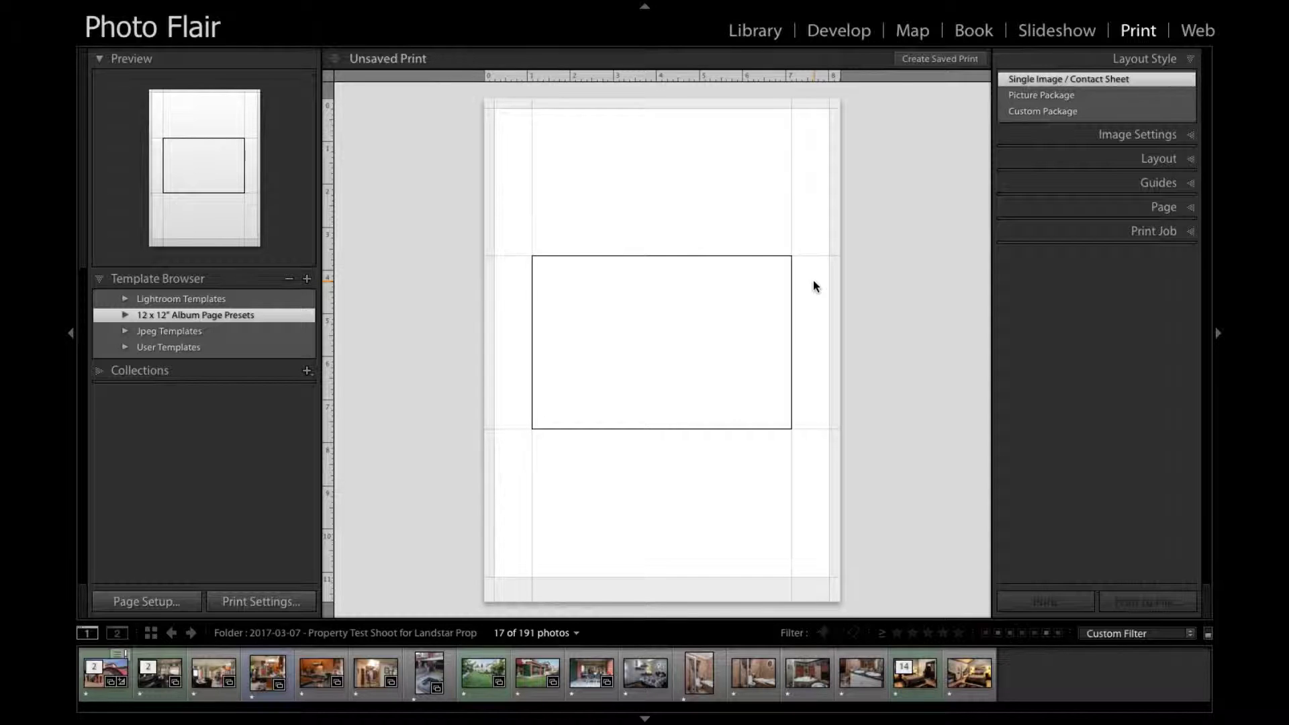
Expand the Lightroom Templates folder and select the (1) 4 x 6 template
{"action": "left_click", "coordinate": [125, 299]}
{"action": "left_click", "coordinate": [197, 316]}
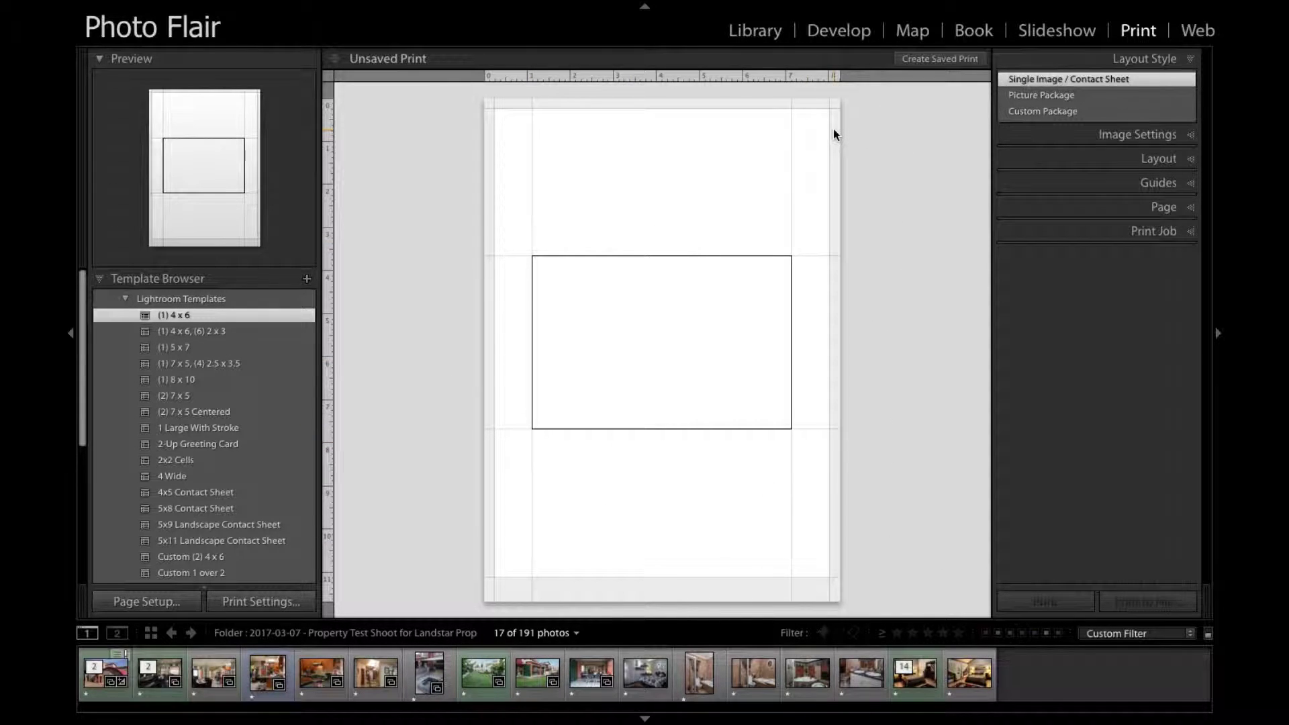
Change the print layout style to Custom Package
{"action": "key", "text": "ctrl+1"}
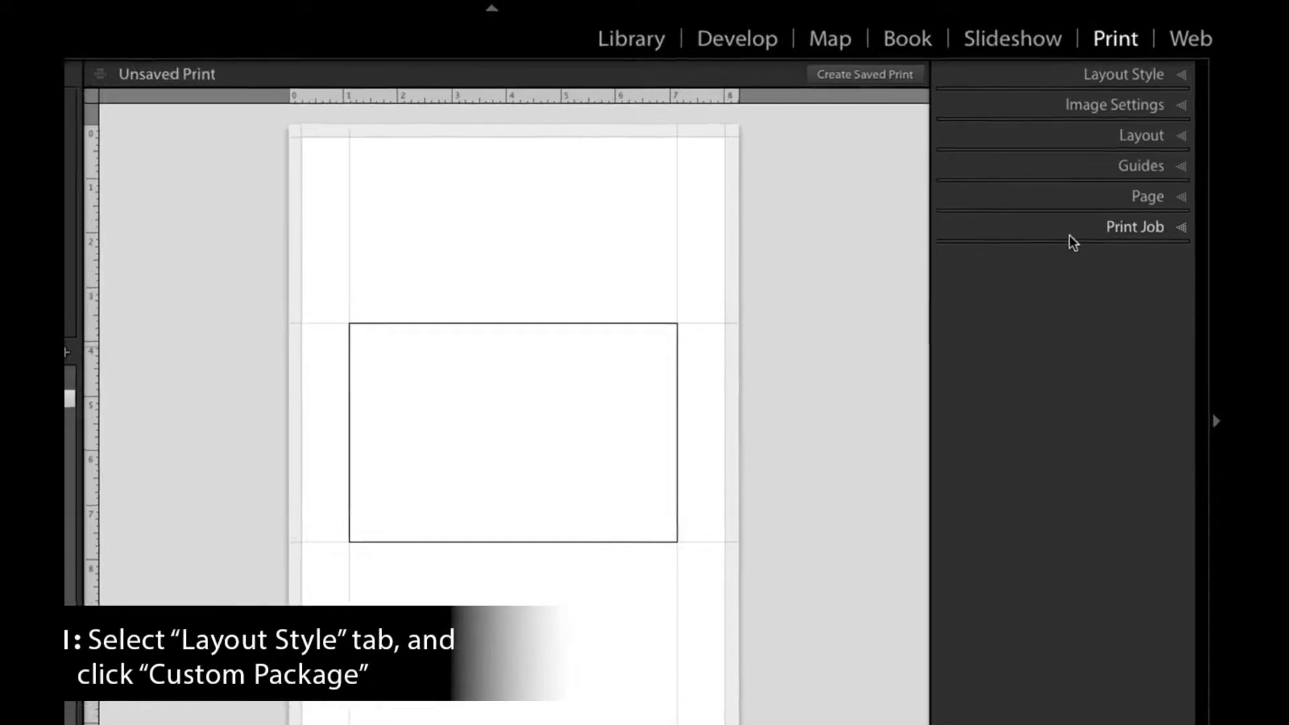
{"action": "left_click", "coordinate": [1160, 79]}
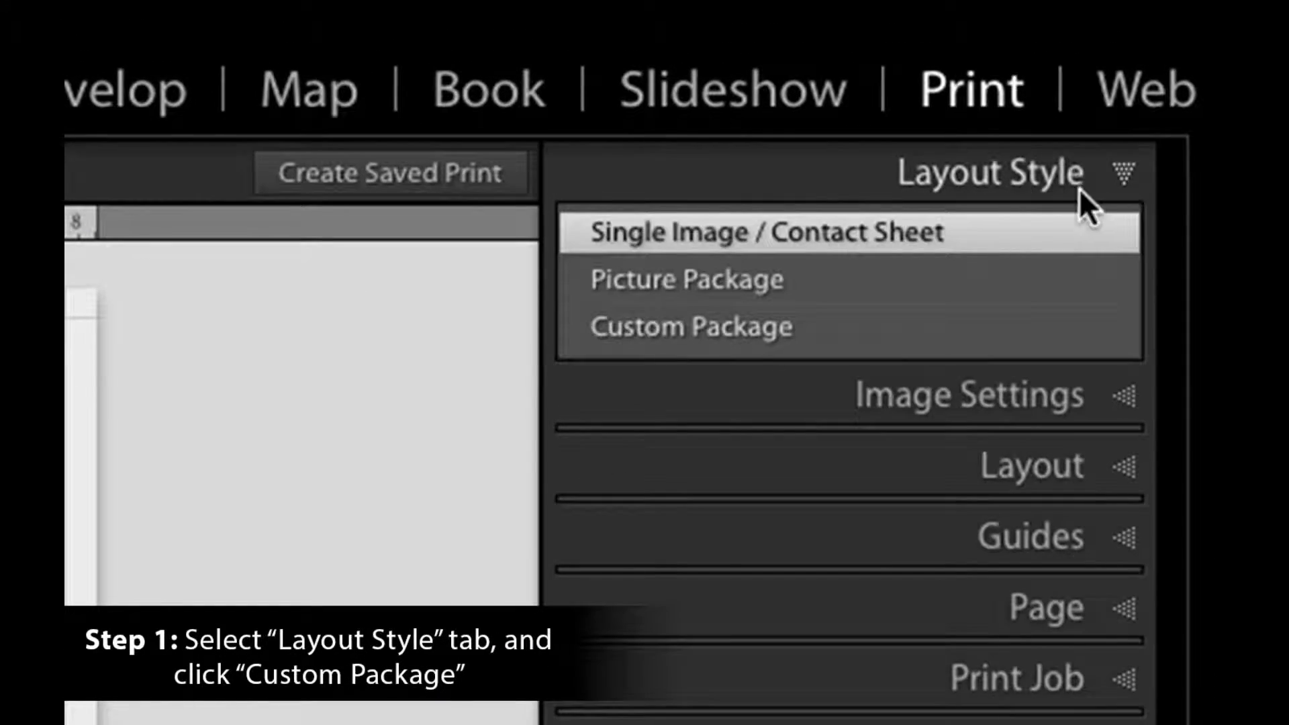
{"action": "left_click", "coordinate": [749, 331]}
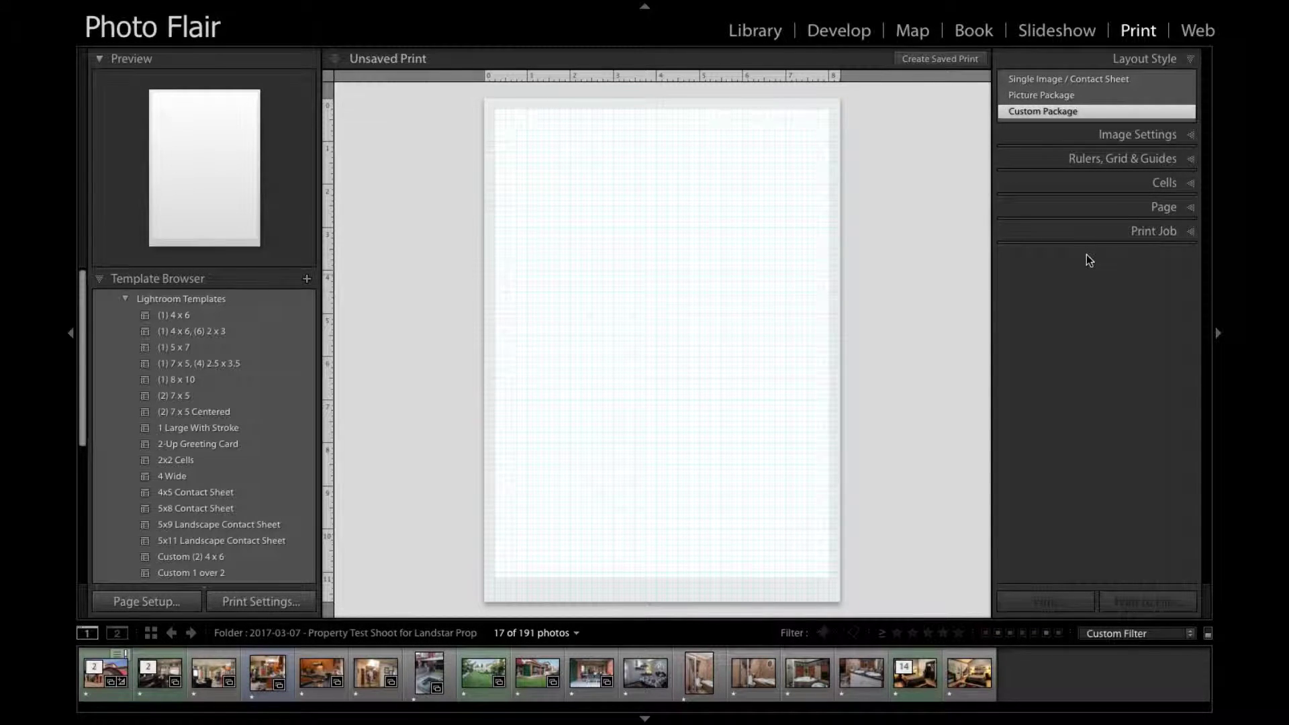
In Print Job, switch output to Printer and then back to JPEG File
{"action": "left_click", "coordinate": [1177, 232]}
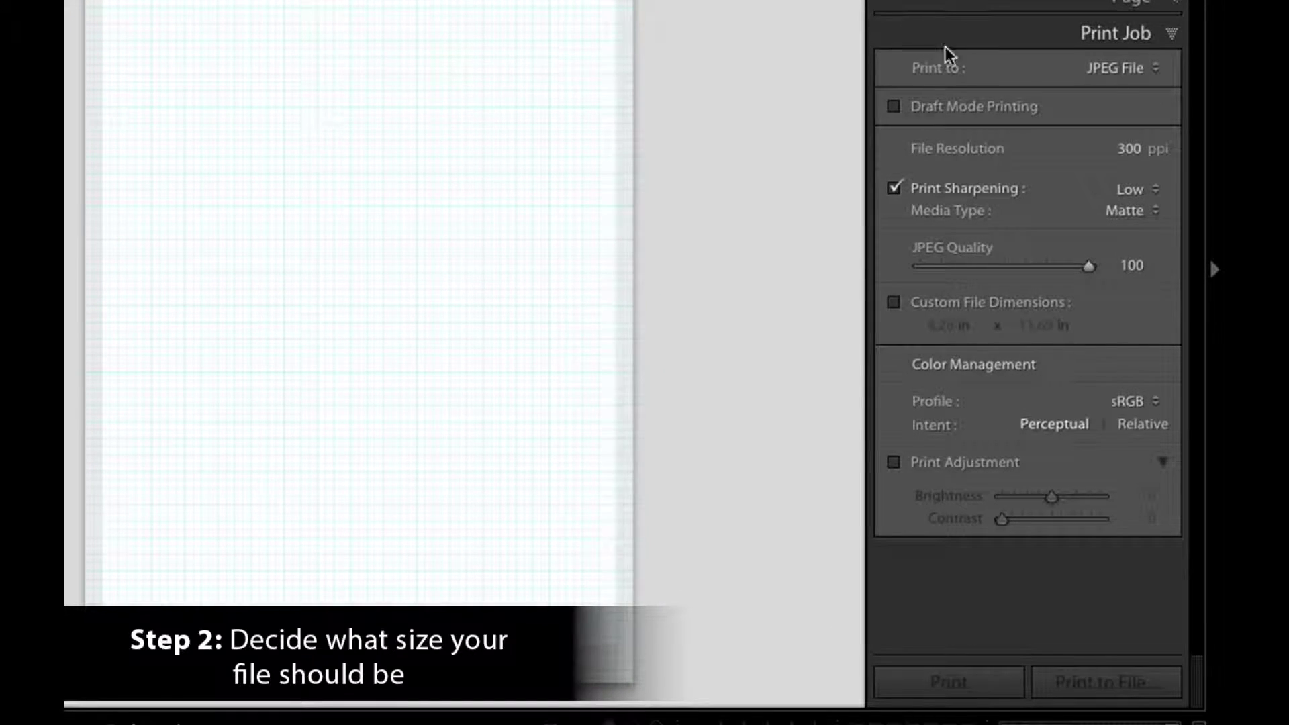
{"action": "left_click", "coordinate": [1141, 68]}
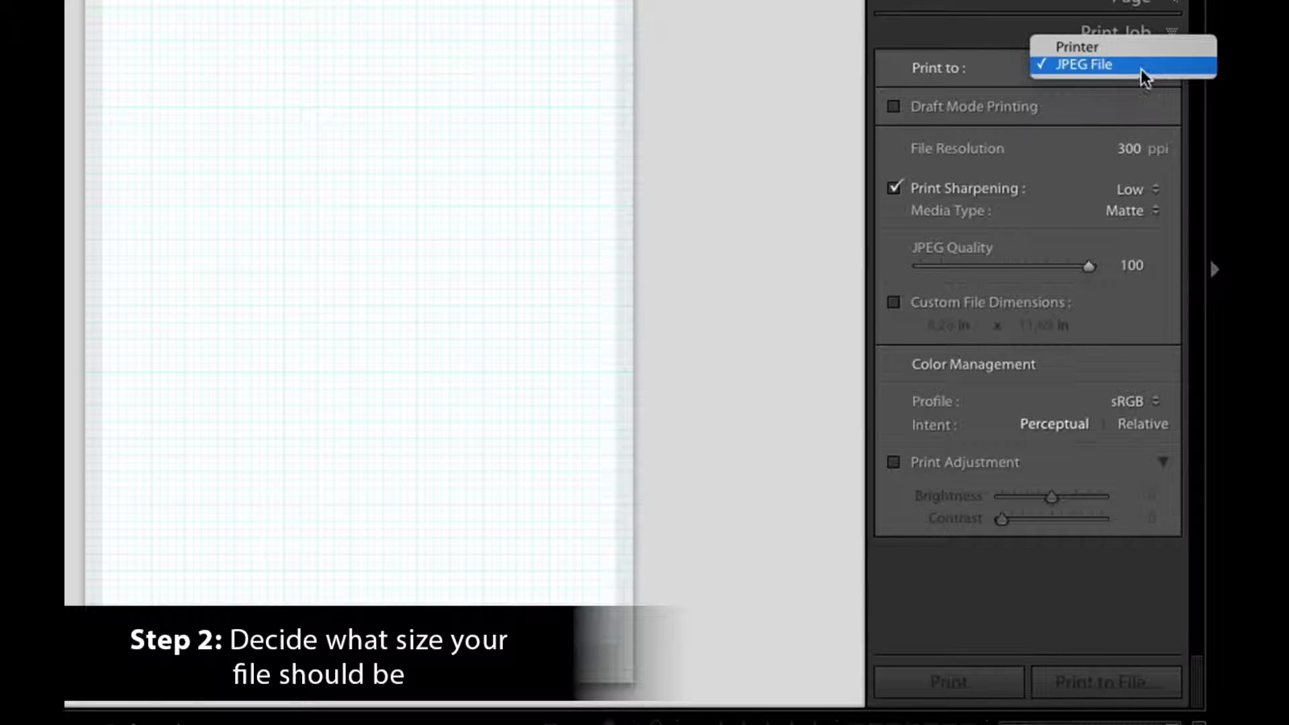
{"action": "left_click", "coordinate": [1094, 46]}
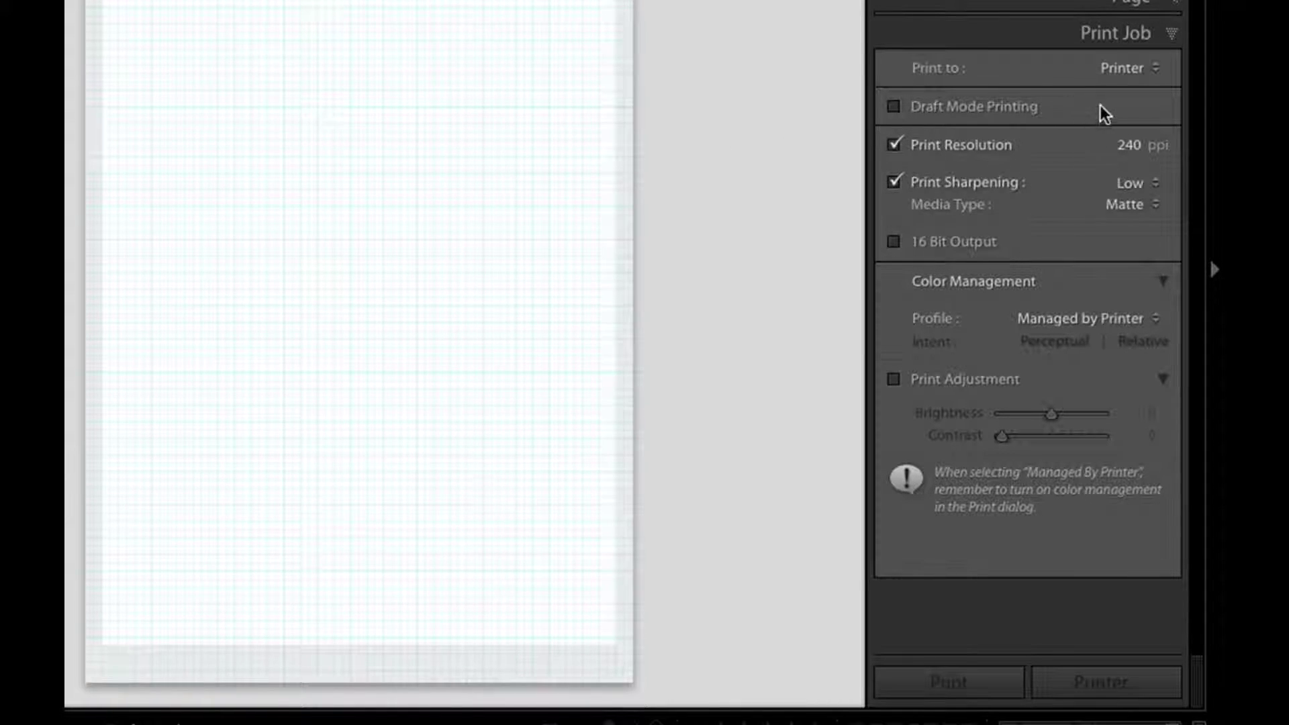
{"action": "left_click", "coordinate": [1133, 69]}
{"action": "left_click", "coordinate": [1081, 82]}
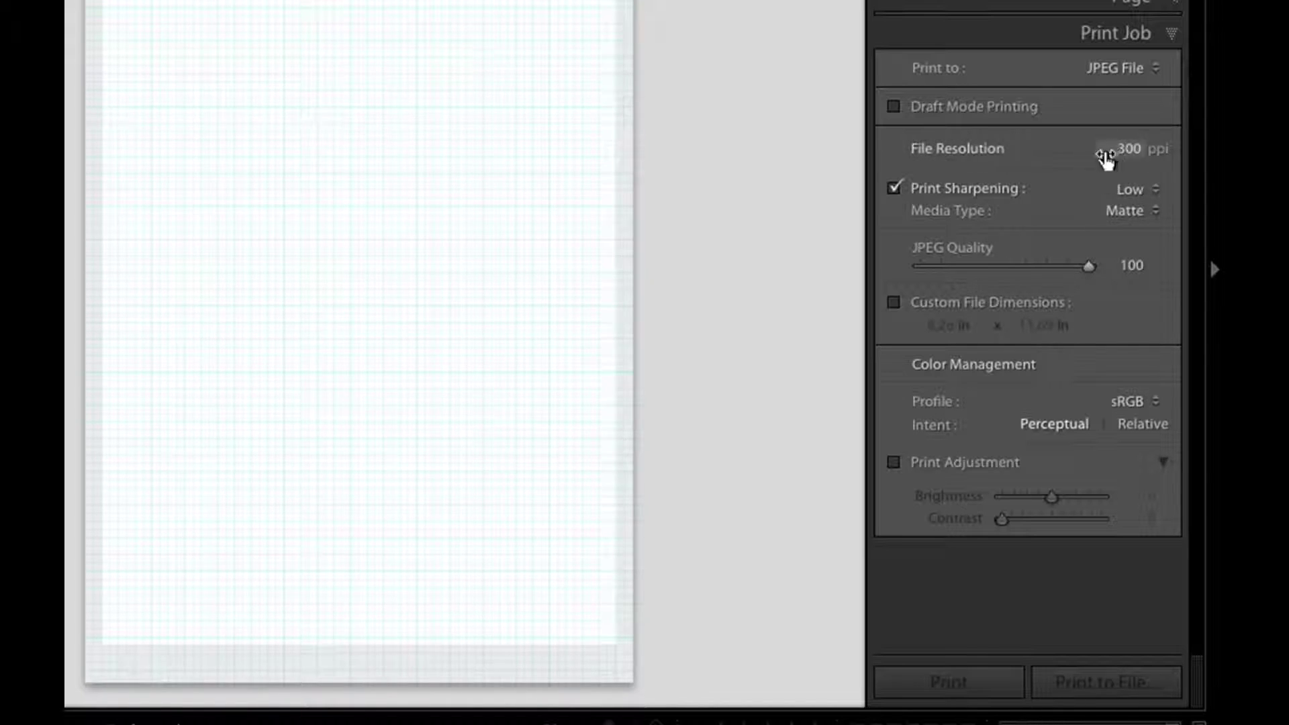
Keep print sharpening at Low and media type at Matte
{"action": "left_click", "coordinate": [1154, 191]}
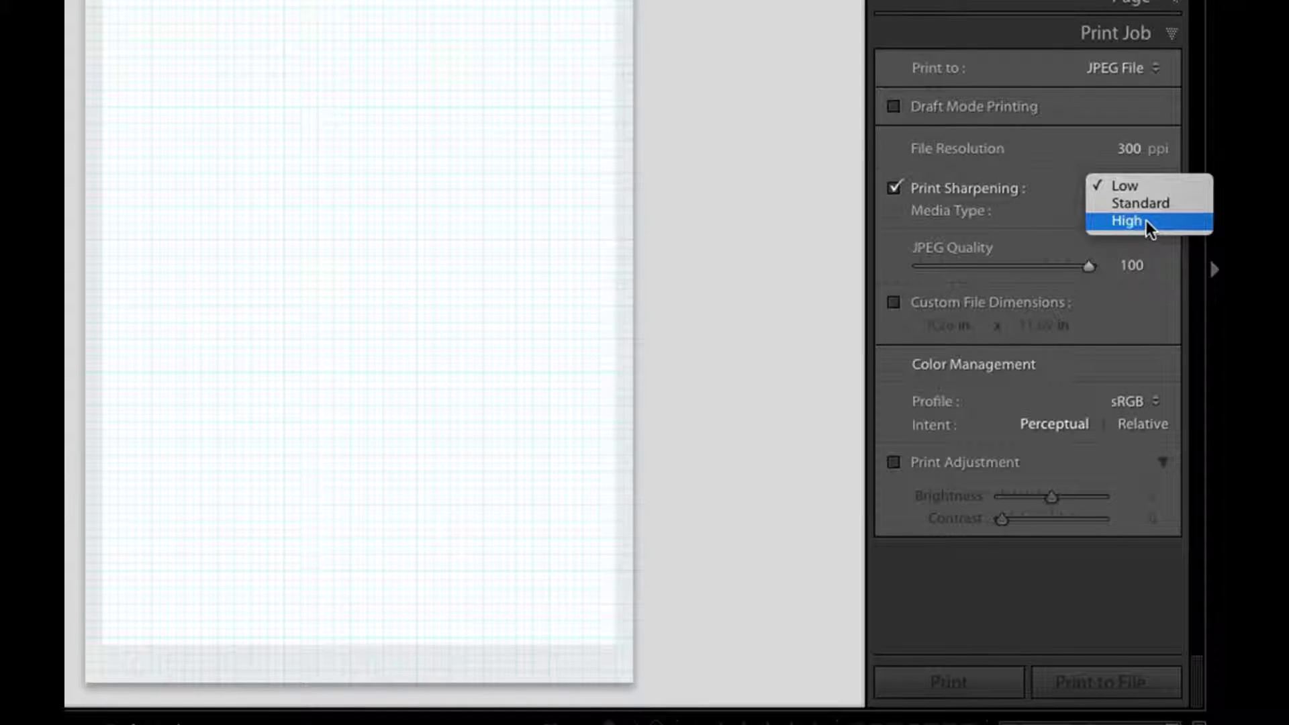
{"action": "left_click", "coordinate": [1061, 177]}
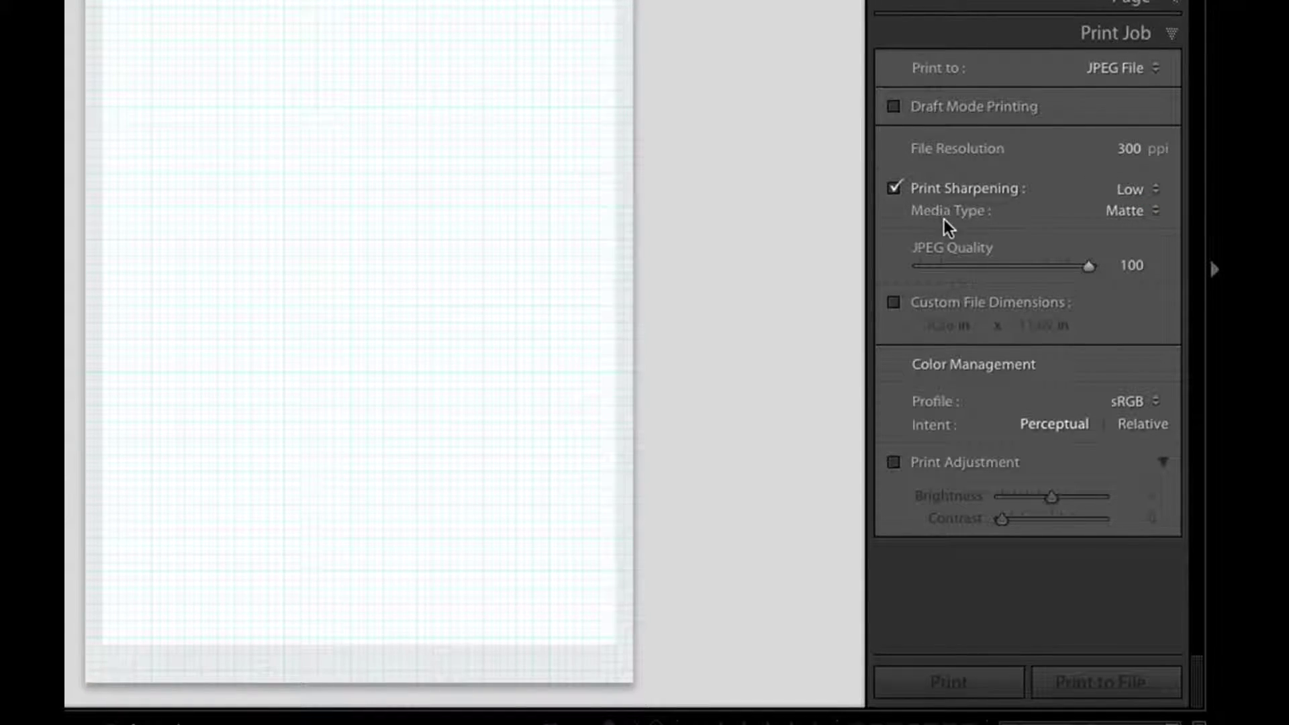
{"action": "left_click", "coordinate": [1125, 210]}
{"action": "left_click", "coordinate": [1094, 210]}
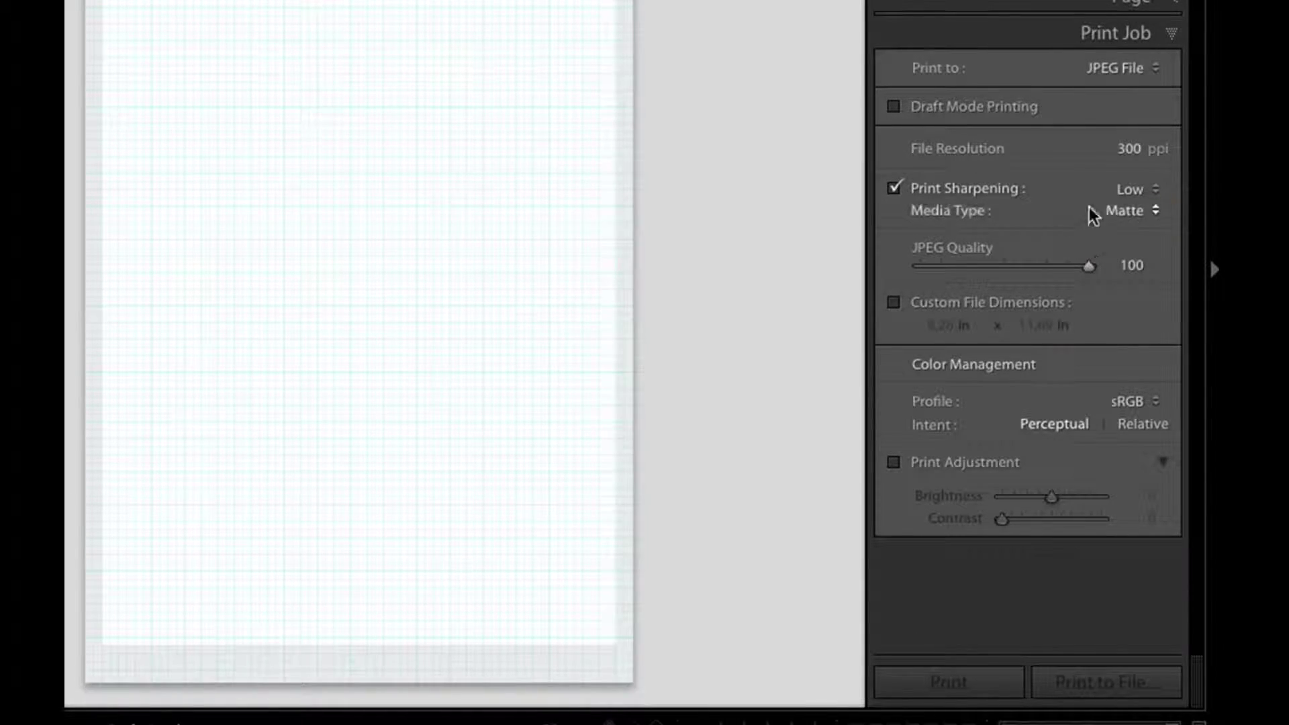
Turn on Custom File Dimensions in Print Job
{"action": "left_click", "coordinate": [921, 312]}
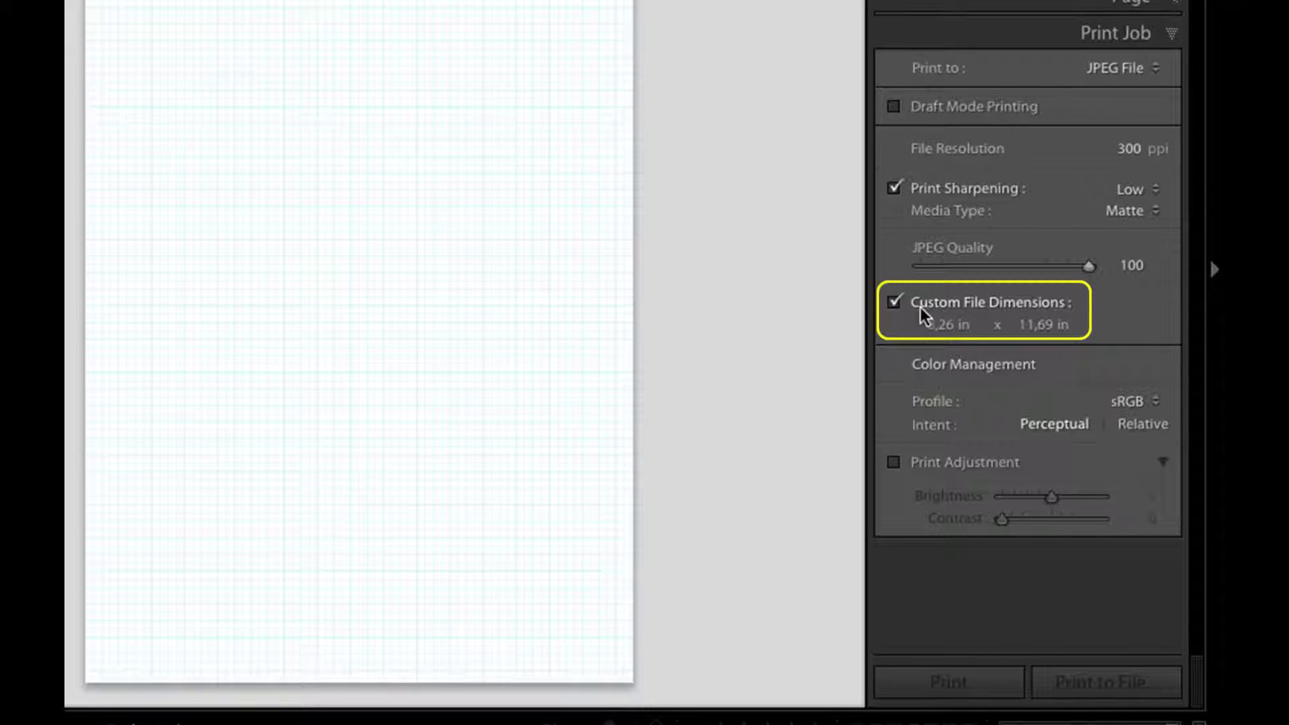
{"action": "left_click", "coordinate": [896, 303]}
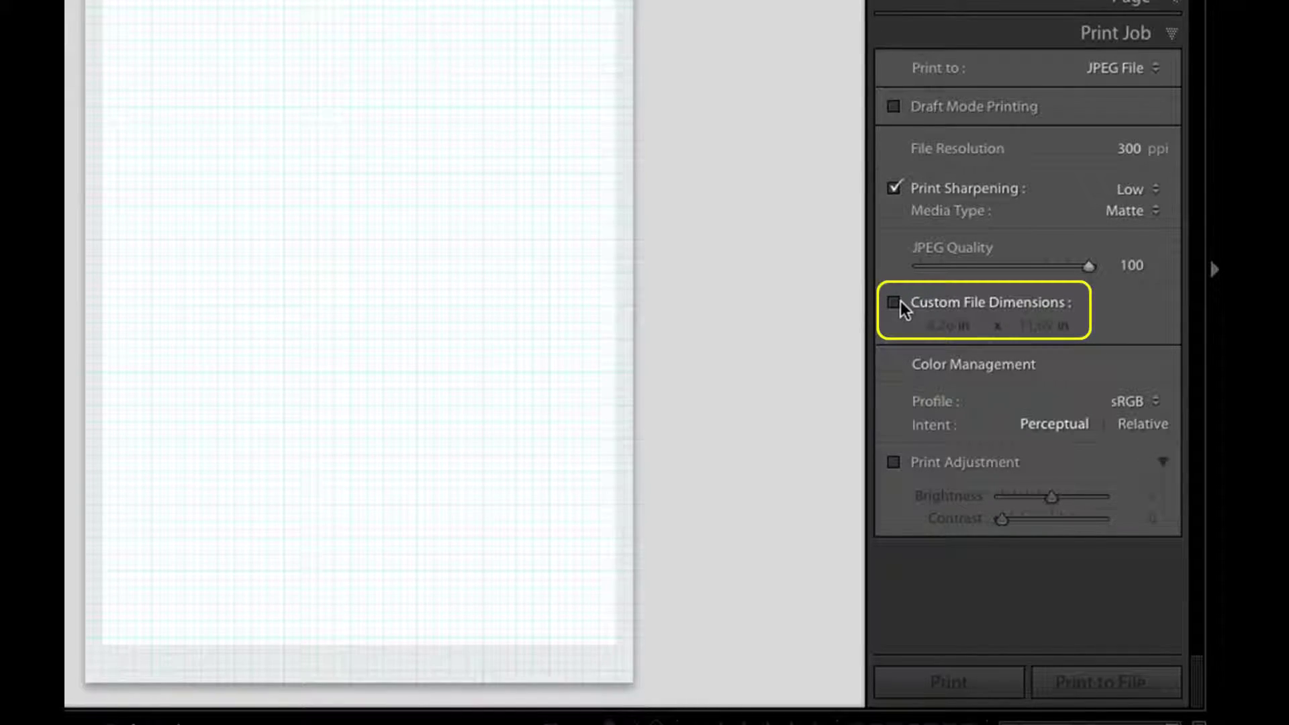
{"action": "left_click", "coordinate": [900, 306]}
{"action": "left_click", "coordinate": [900, 305]}
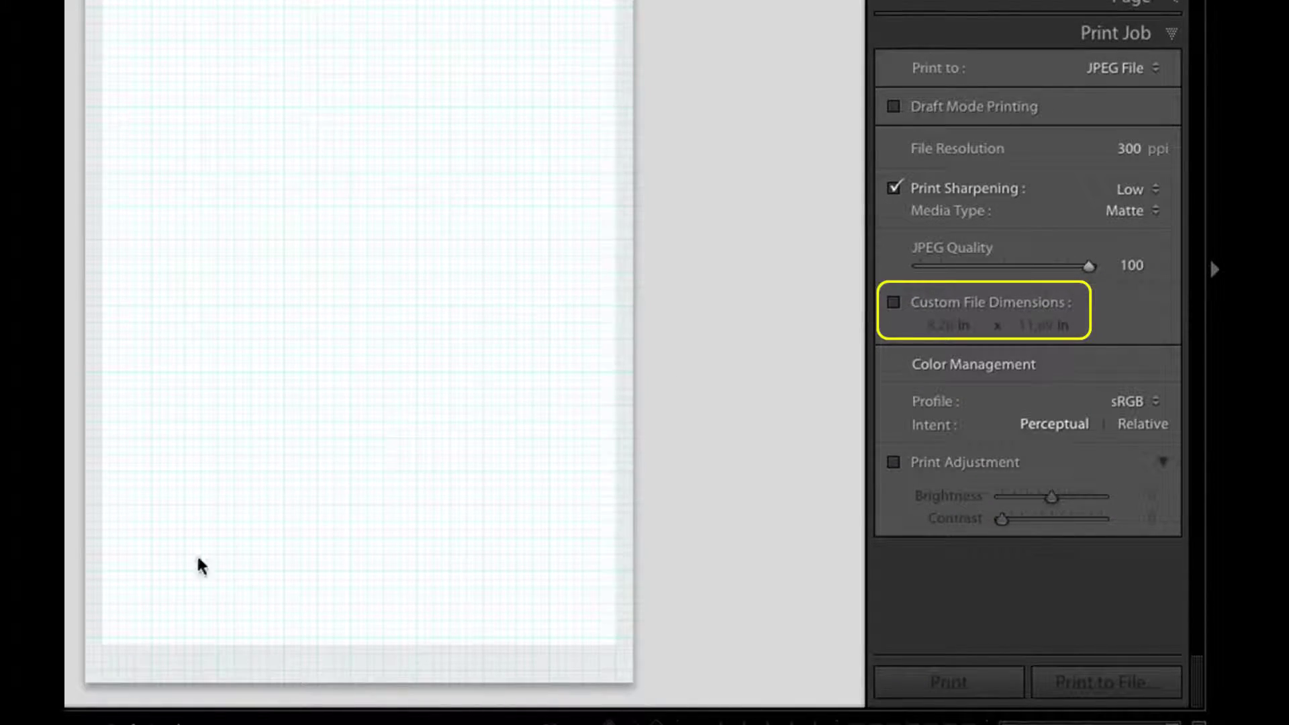
{"action": "left_click", "coordinate": [926, 299]}
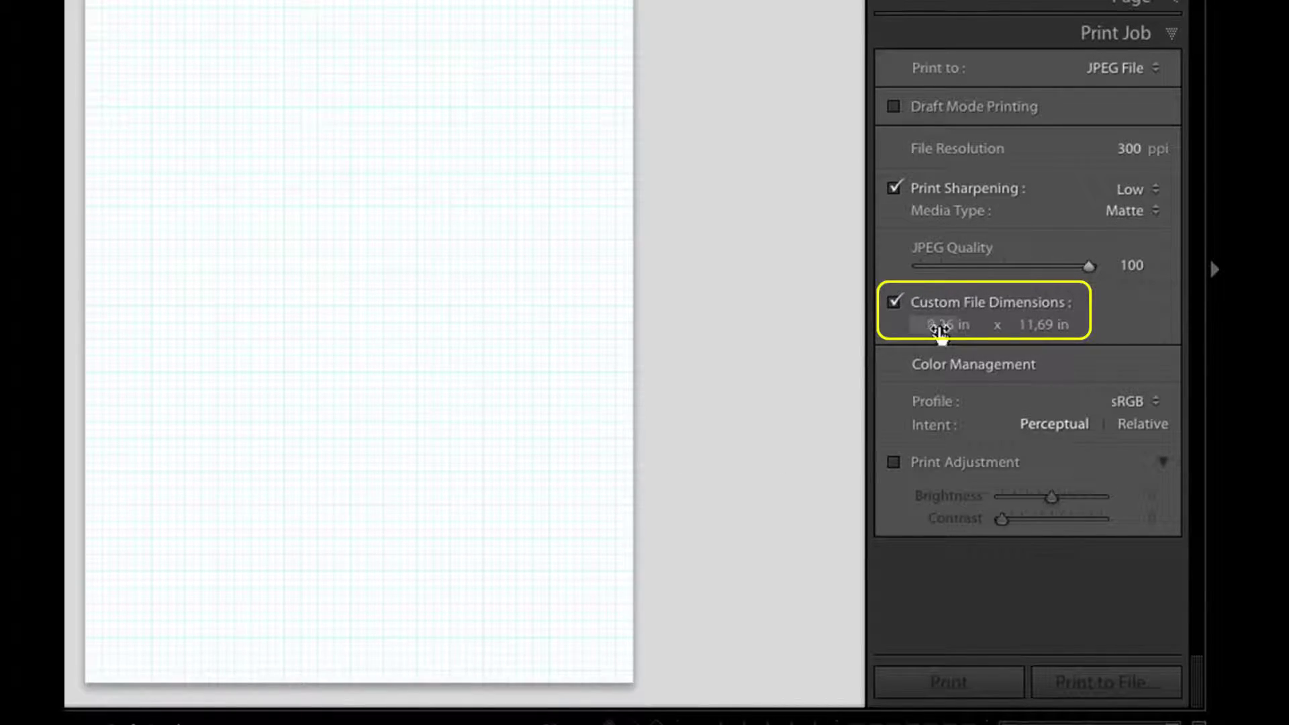
Set the custom file width and height to 12 in each
{"action": "left_click", "coordinate": [940, 326]}
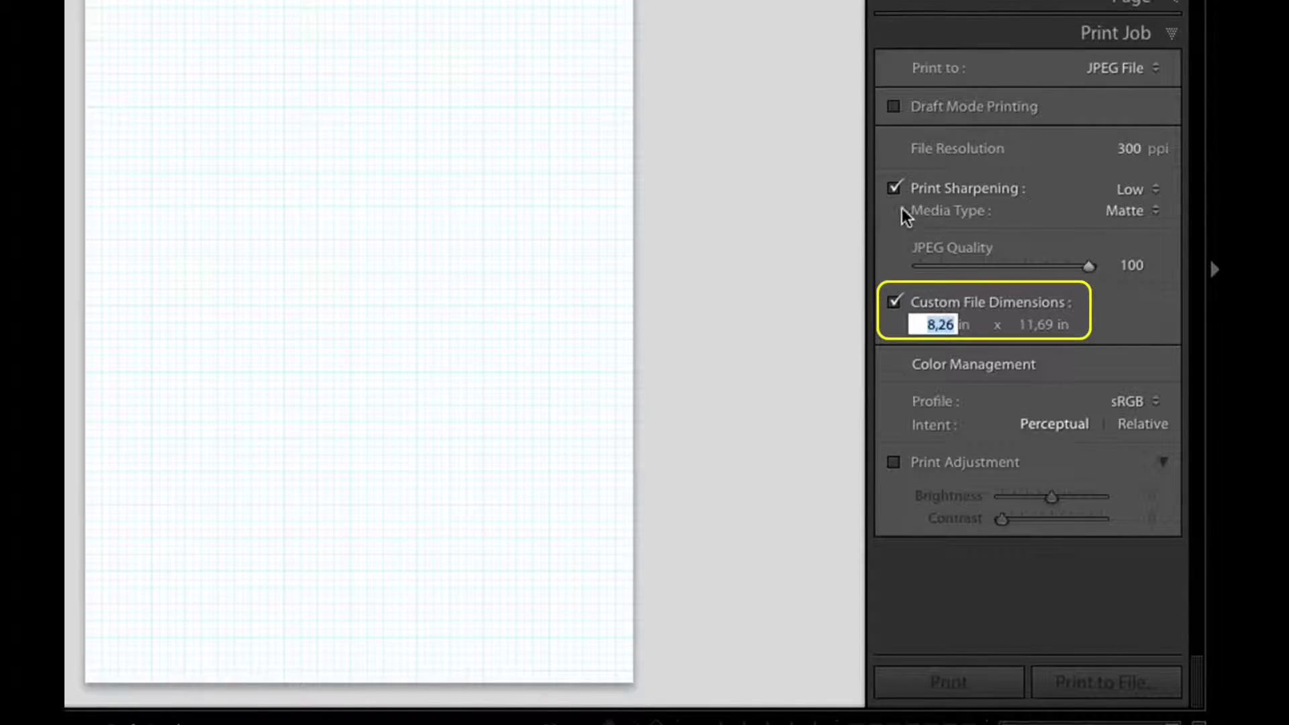
{"action": "type", "text": "12"}
{"action": "key", "text": "Tab"}
{"action": "type", "text": "12"}
{"action": "key", "text": "Return"}
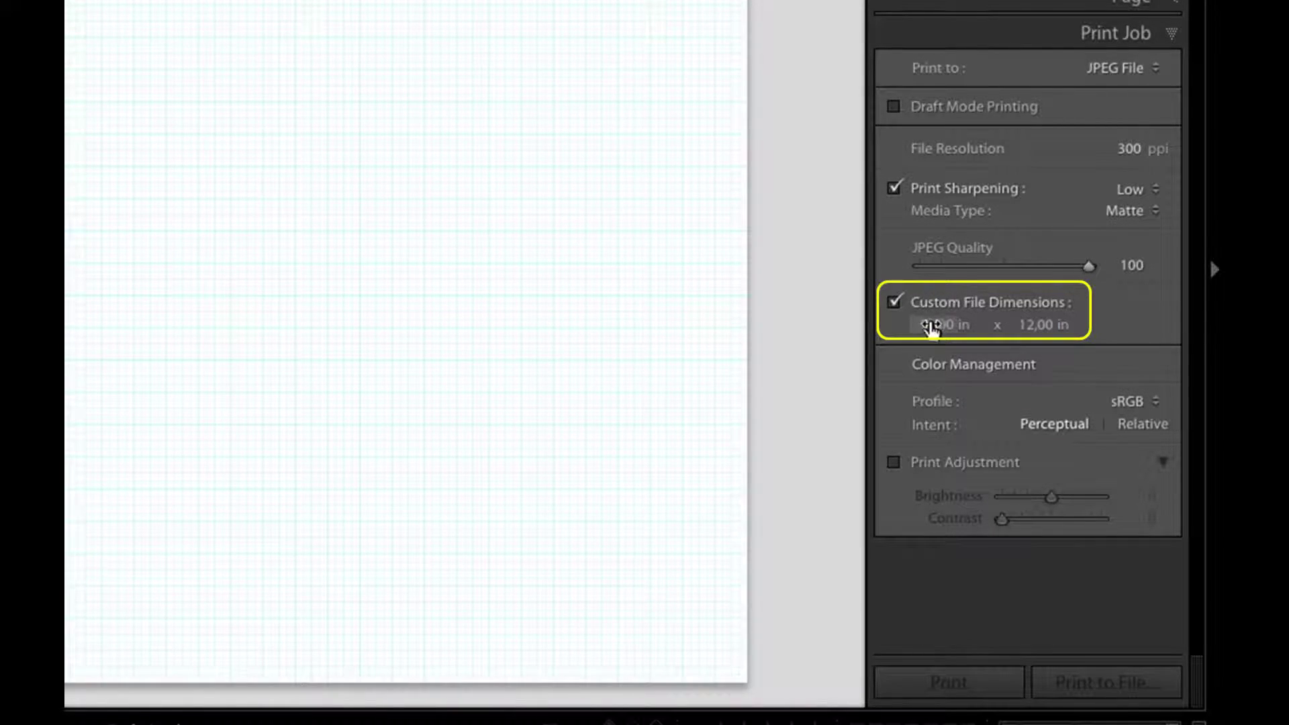
{"action": "left_click", "coordinate": [915, 326]}
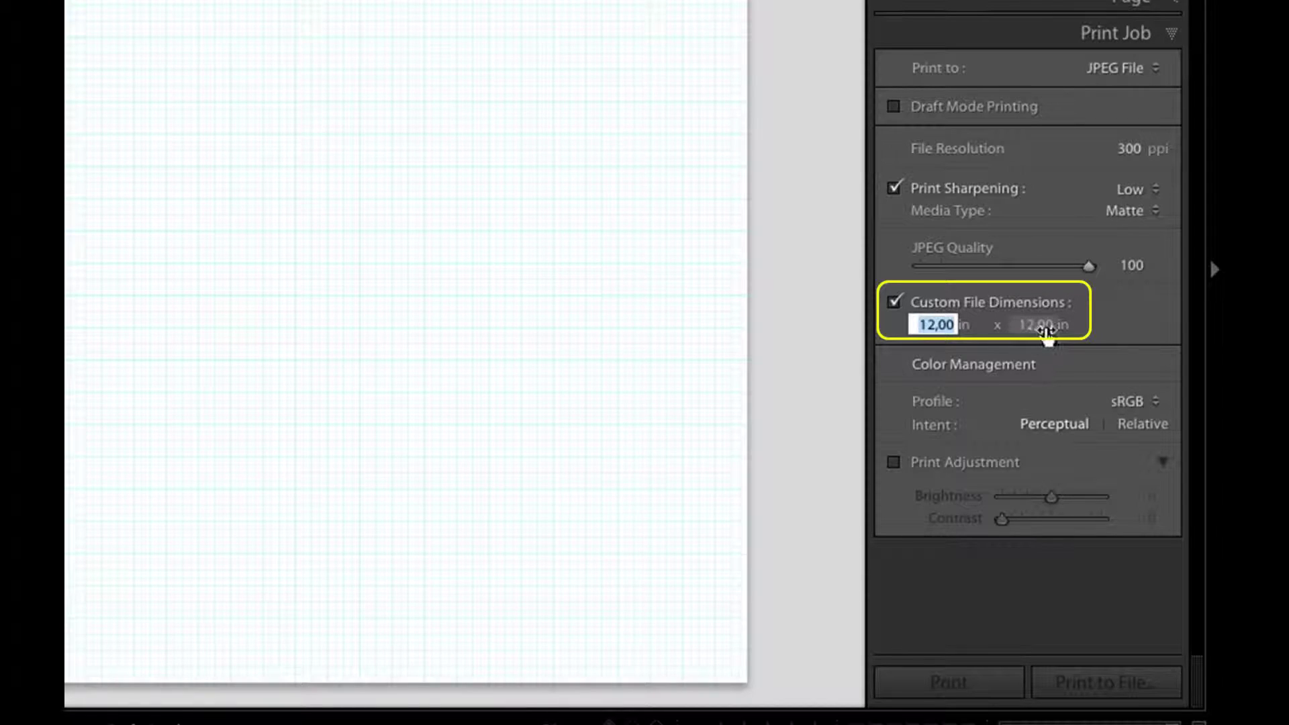
{"action": "key", "text": "Return"}
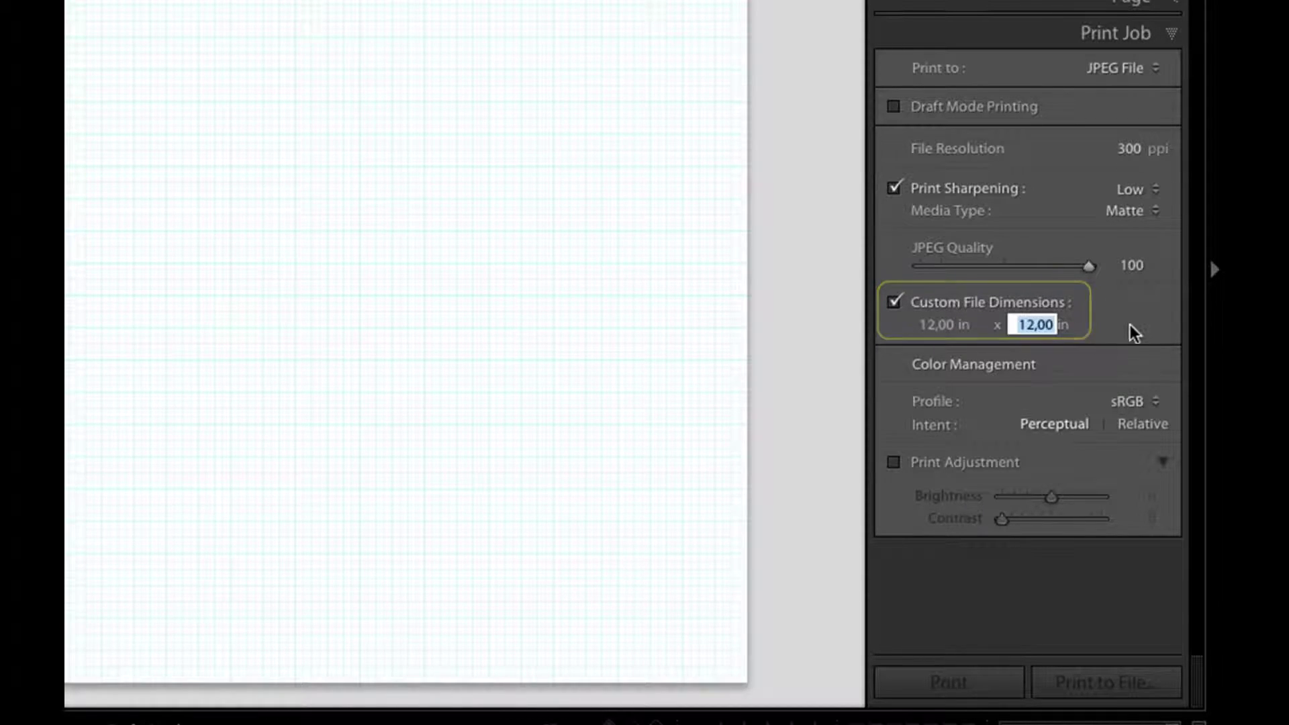
{"action": "key", "text": "Return"}
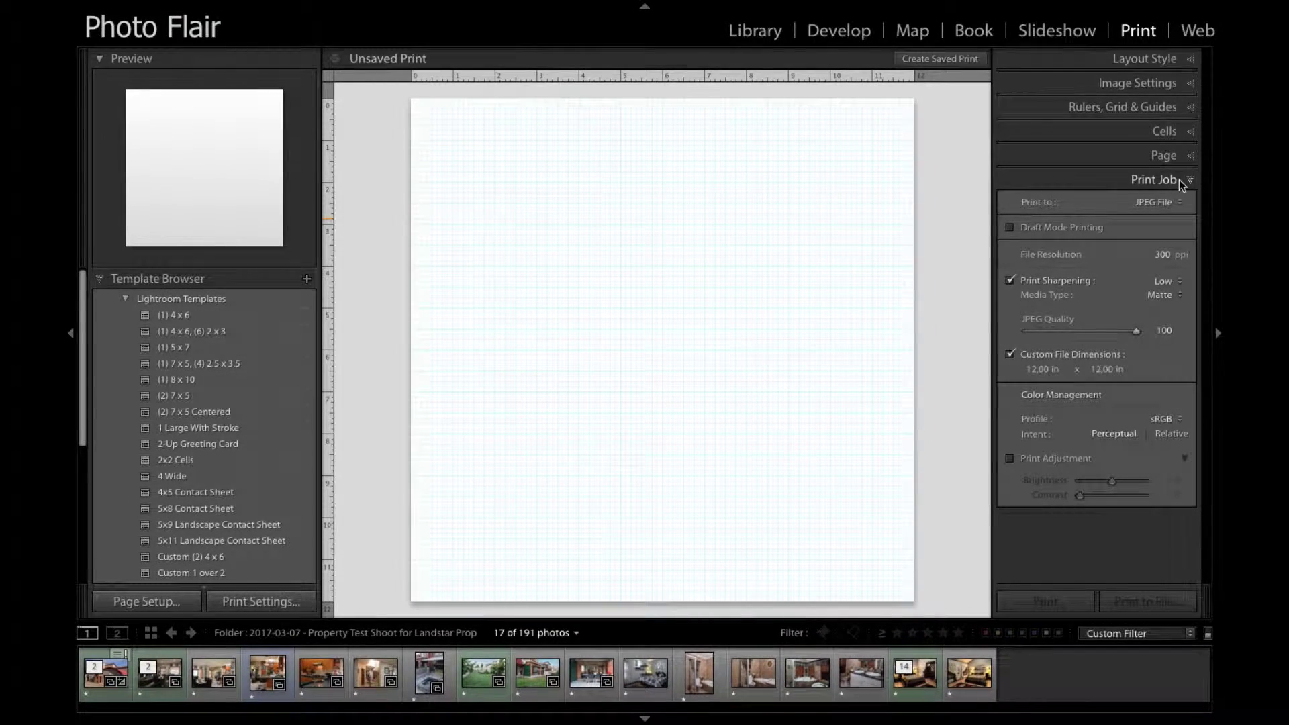
Collapse Print Job and turn off Show Guides under Rulers, Grid & Guides
{"action": "left_click", "coordinate": [1180, 181]}
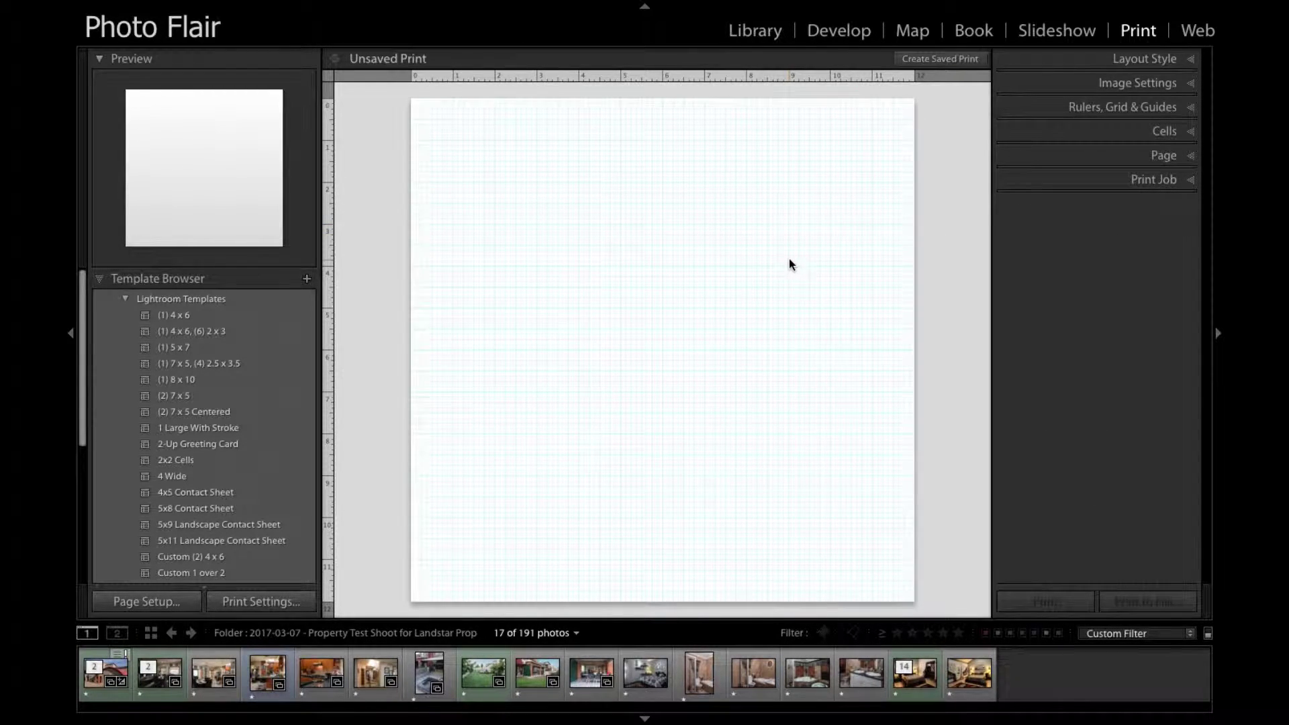
{"action": "left_click", "coordinate": [1187, 110]}
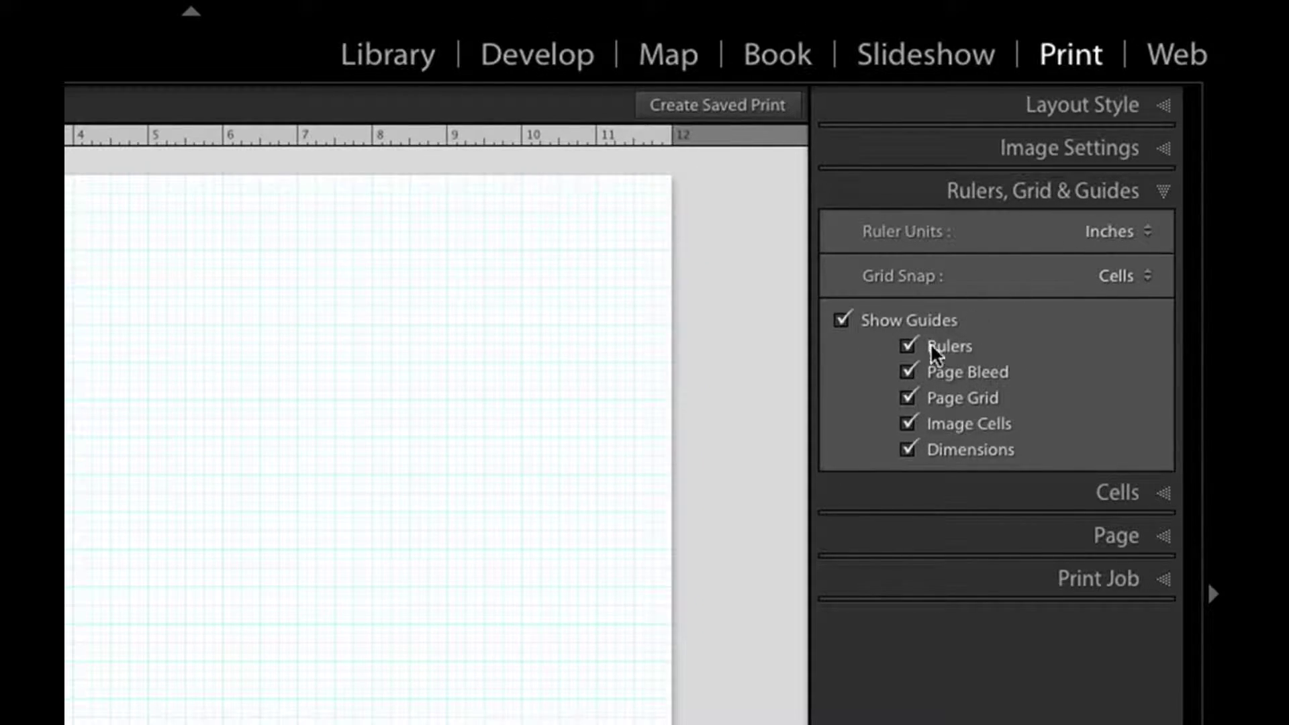
{"action": "left_click", "coordinate": [843, 321]}
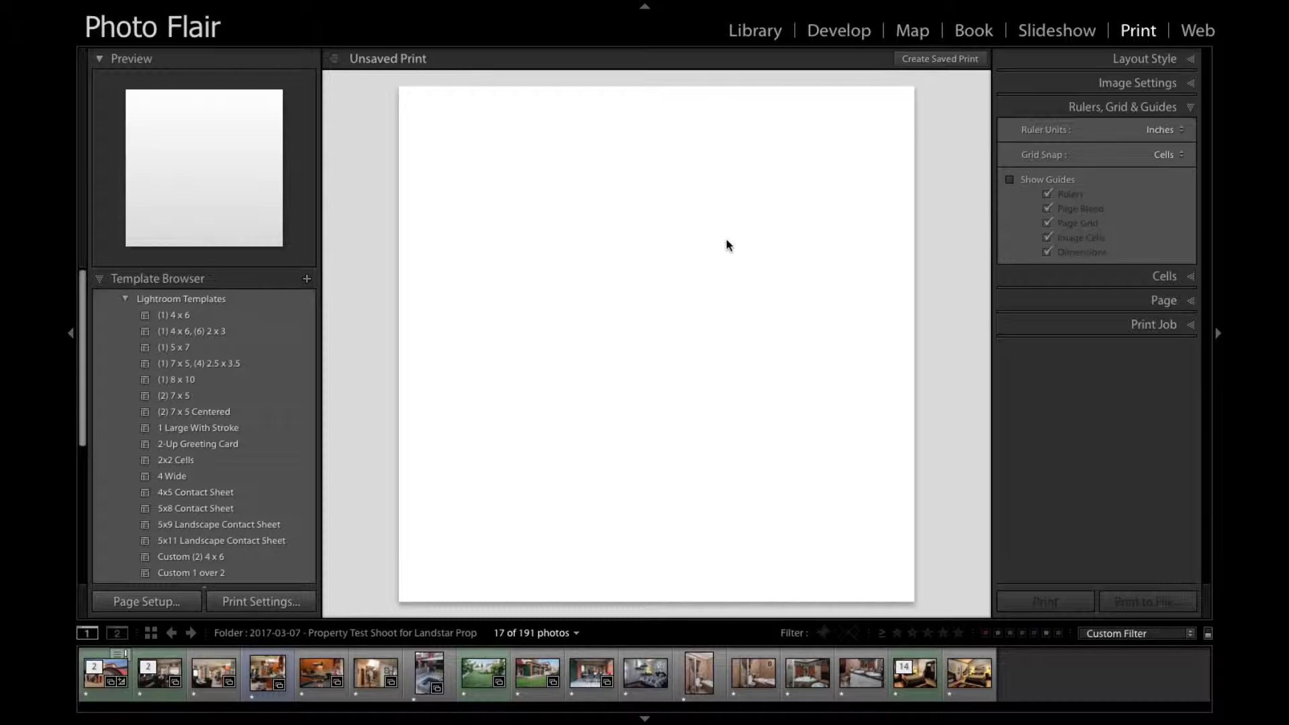
In the Cells panel, add a 2 x 2,5 in cell to the page
{"action": "left_click", "coordinate": [1170, 275]}
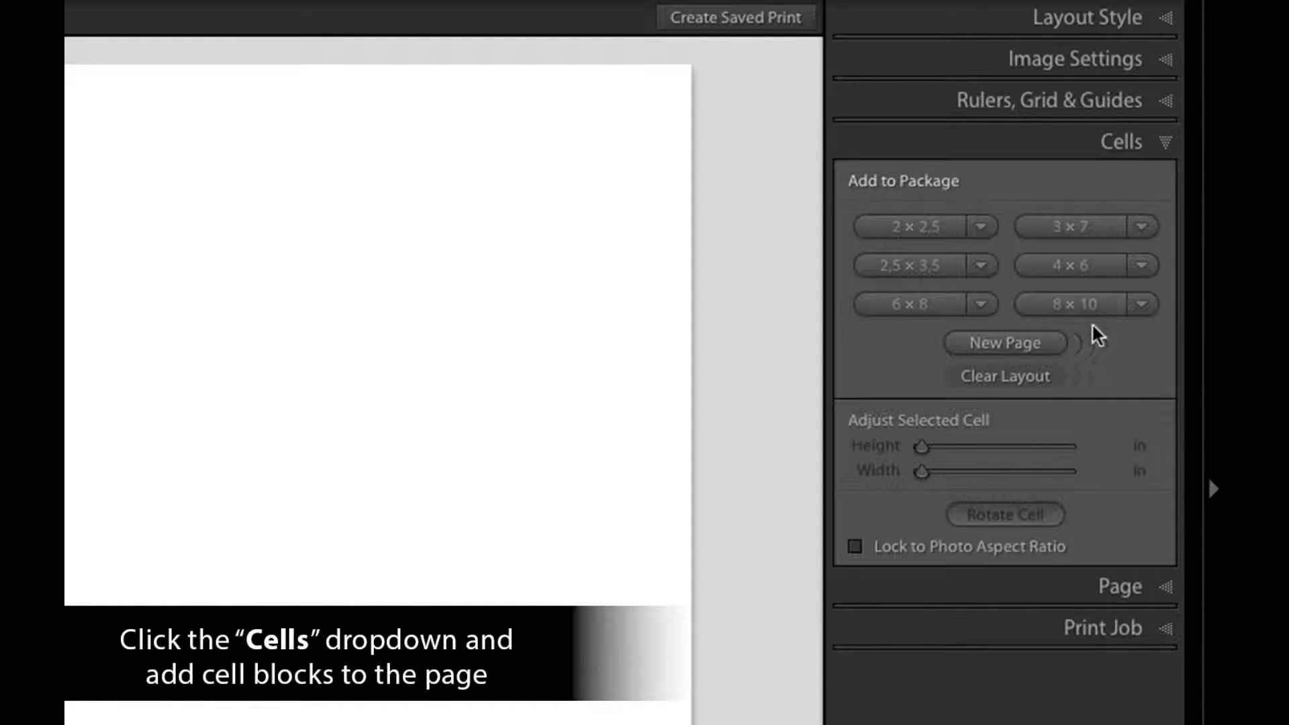
{"action": "left_click", "coordinate": [979, 309]}
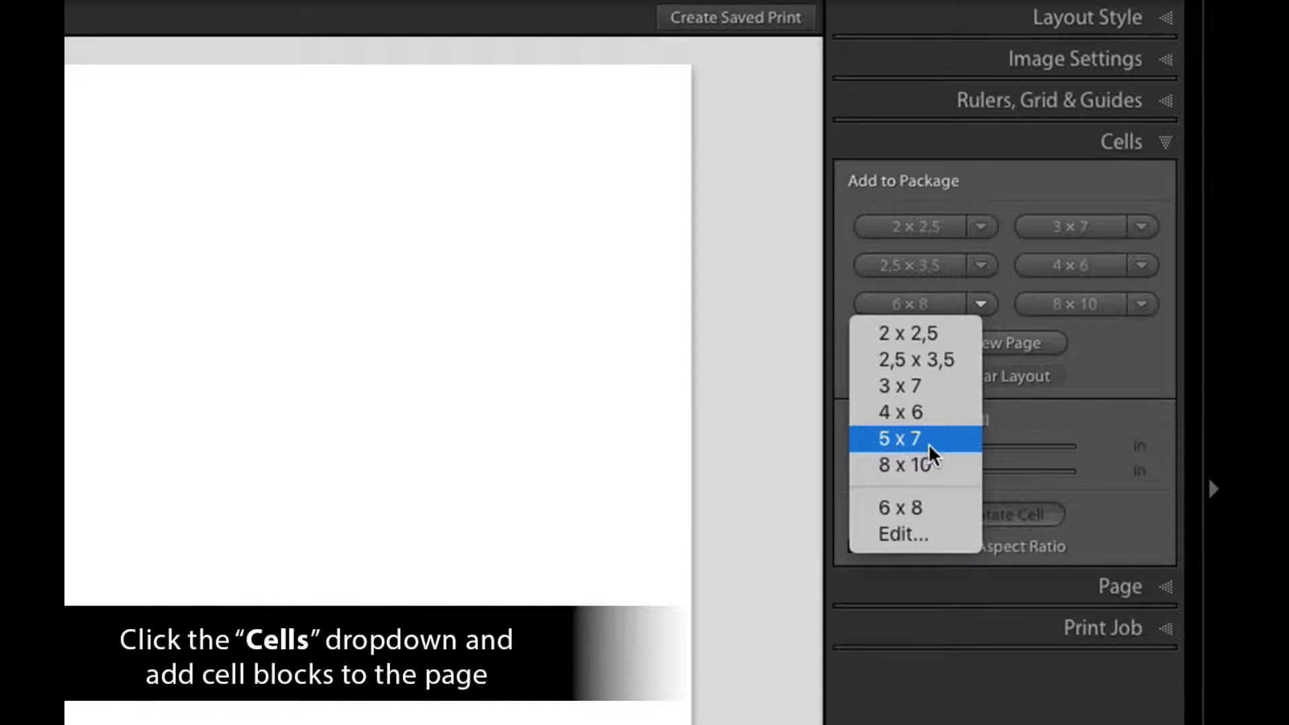
{"action": "left_click", "coordinate": [910, 334]}
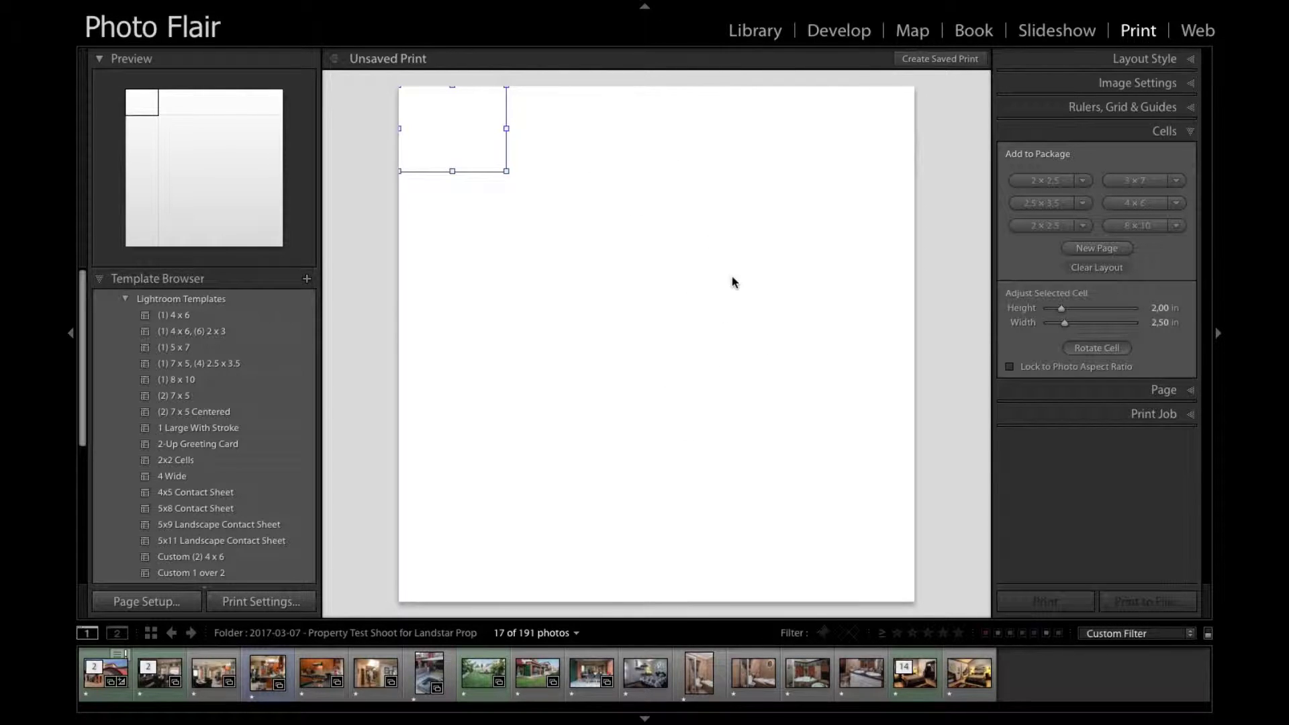
Move the new cell to the left middle and stretch it across the page width
{"action": "left_click_drag", "start_coordinate": [445, 150], "coordinate": [423, 607]}
{"action": "left_click_drag", "start_coordinate": [507, 515], "coordinate": [947, 314]}
{"action": "left_click_drag", "start_coordinate": [659, 315], "coordinate": [658, 285]}
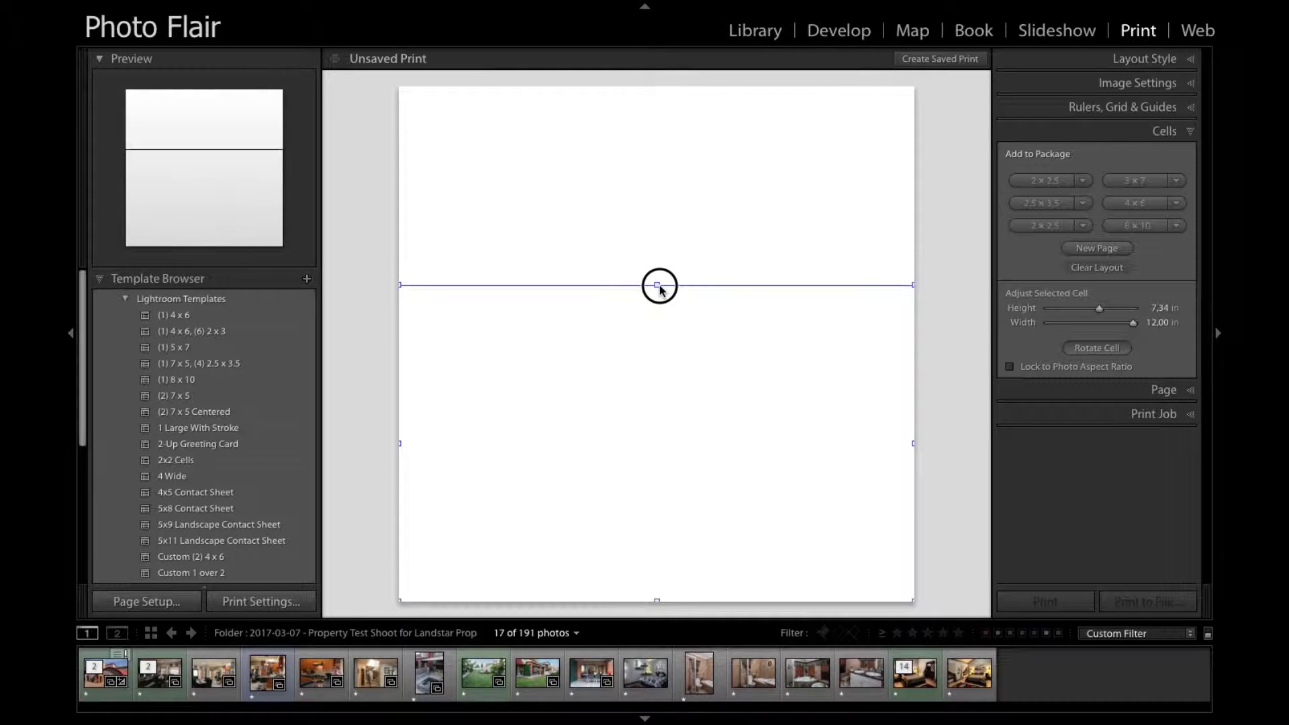
{"action": "left_click", "coordinate": [682, 242]}
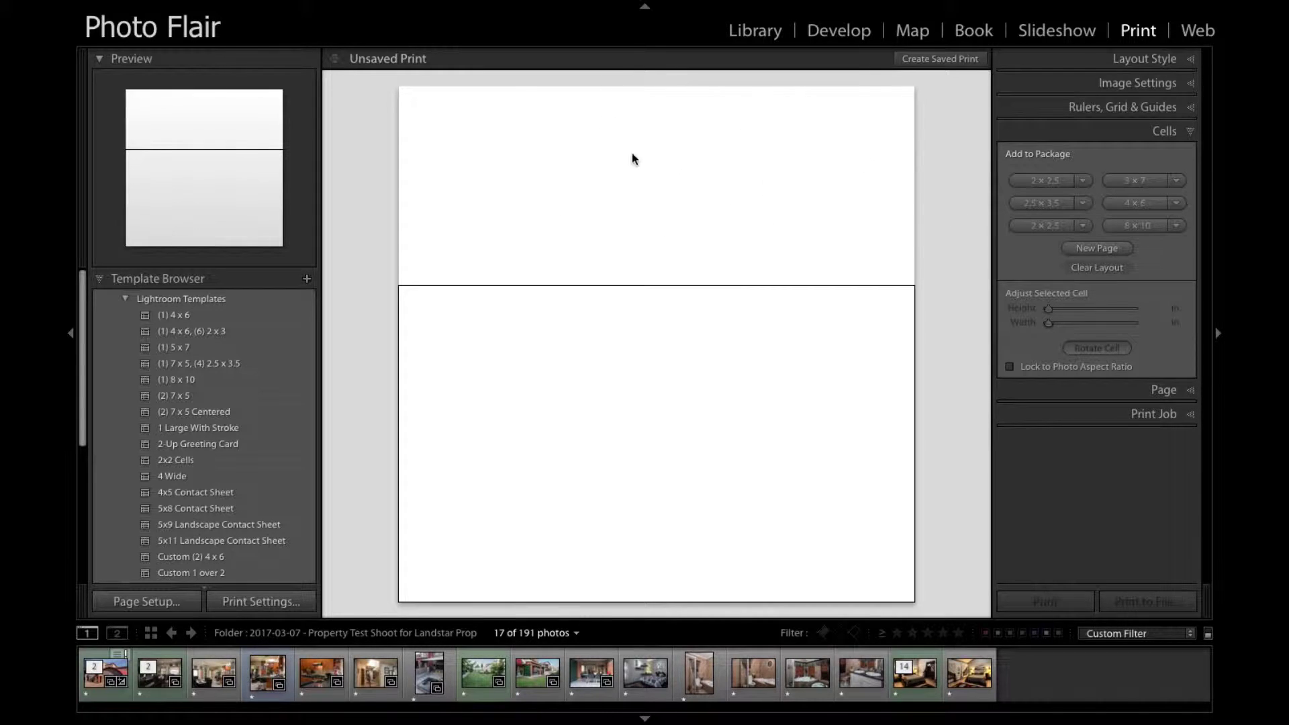
Add more 2 x 2,5 cells and stretch one into a wide upper cell 4.34 in tall
{"action": "left_click", "coordinate": [1054, 180]}
{"action": "left_click", "coordinate": [1055, 180]}
{"action": "left_click", "coordinate": [1053, 180]}
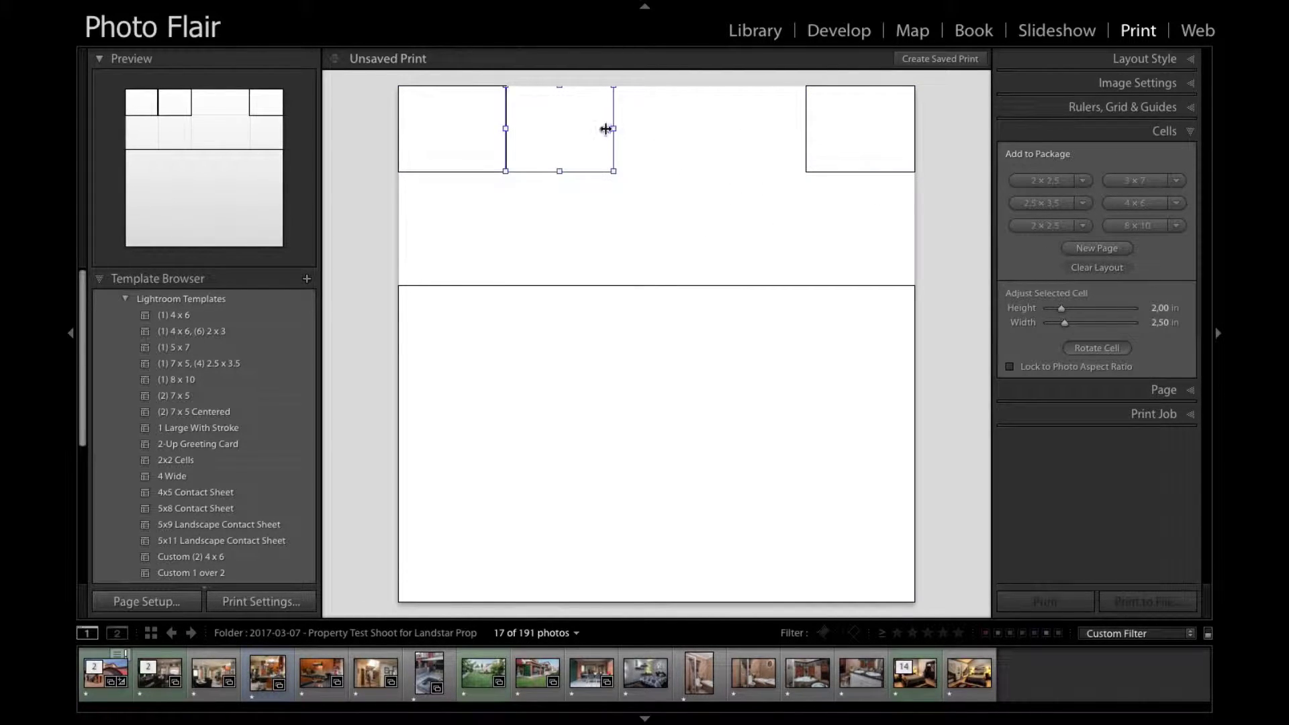
{"action": "left_click_drag", "start_coordinate": [603, 134], "coordinate": [914, 187]}
{"action": "left_click_drag", "start_coordinate": [618, 188], "coordinate": [356, 235]}
{"action": "left_click_drag", "start_coordinate": [662, 143], "coordinate": [658, 86]}
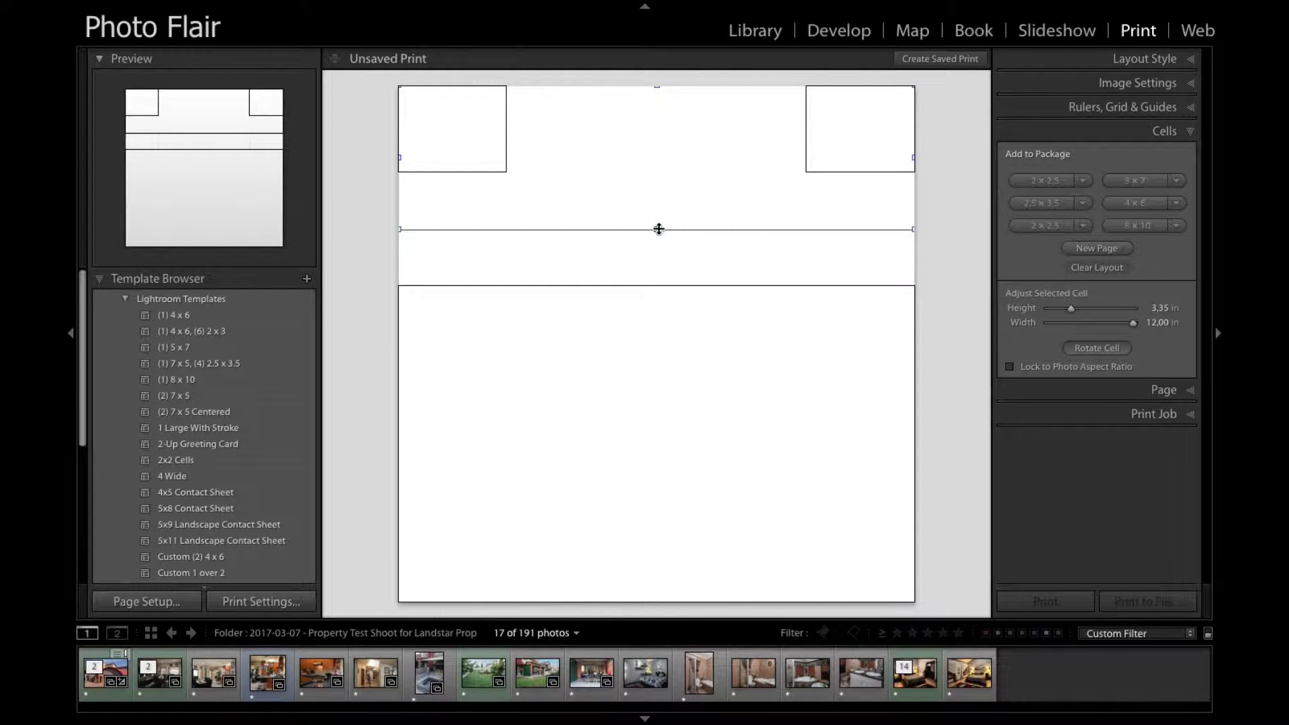
{"action": "left_click_drag", "start_coordinate": [659, 229], "coordinate": [659, 288]}
{"action": "left_click_drag", "start_coordinate": [657, 110], "coordinate": [656, 86]}
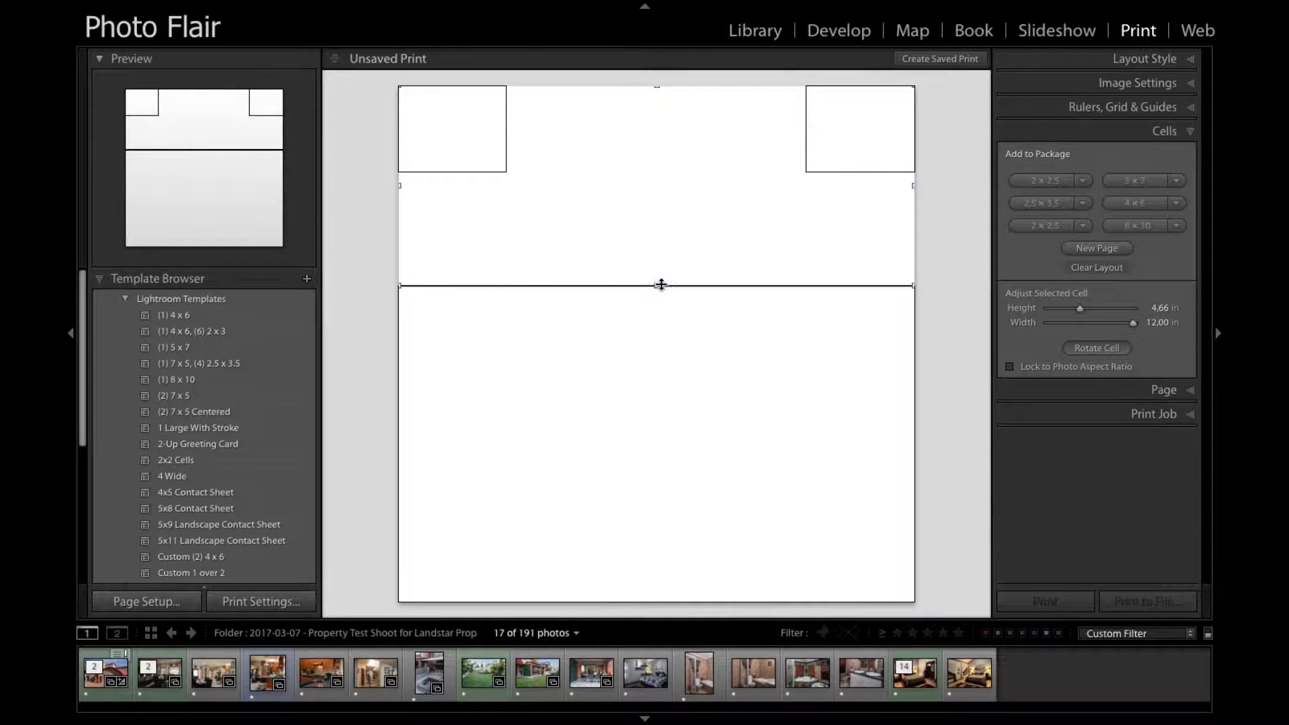
Shrink the upper cell to about 3.89 × 3.43 in and move the top-right cell beside it
{"action": "left_click_drag", "start_coordinate": [657, 287], "coordinate": [678, 268]}
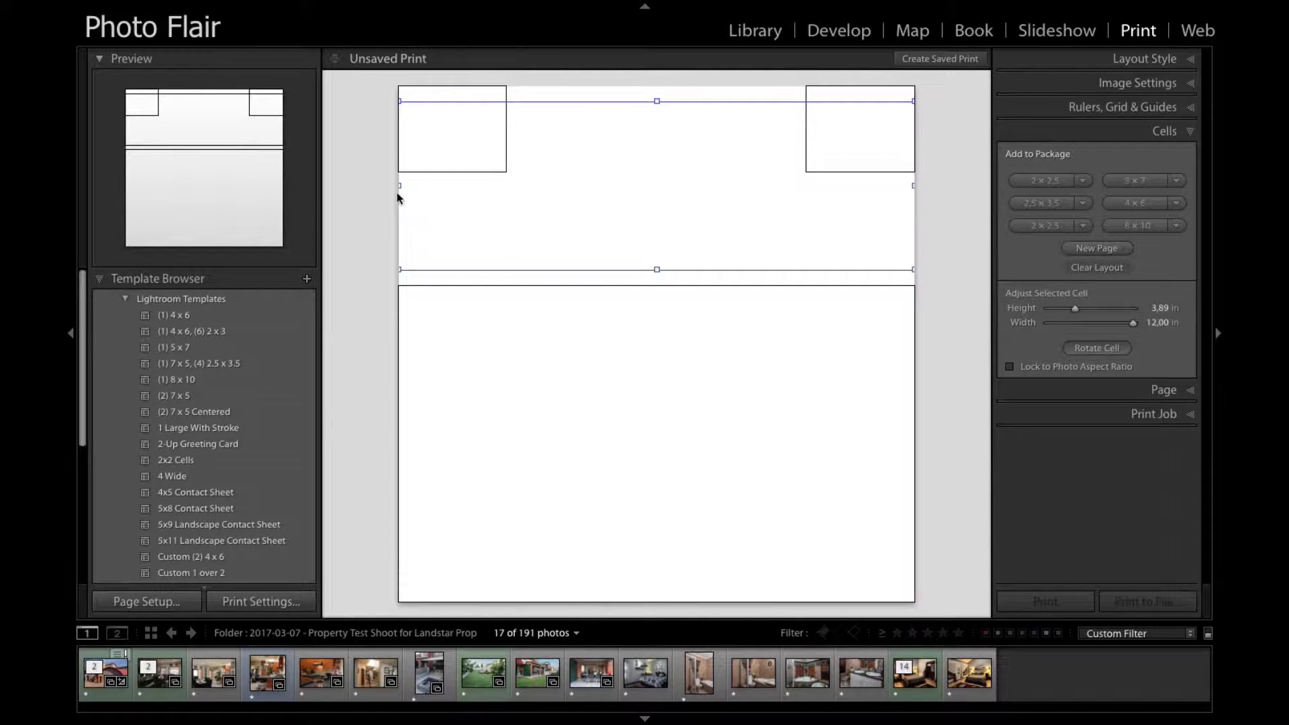
{"action": "left_click_drag", "start_coordinate": [398, 185], "coordinate": [576, 208]}
{"action": "left_click", "coordinate": [843, 150]}
{"action": "left_click_drag", "start_coordinate": [843, 149], "coordinate": [787, 163]}
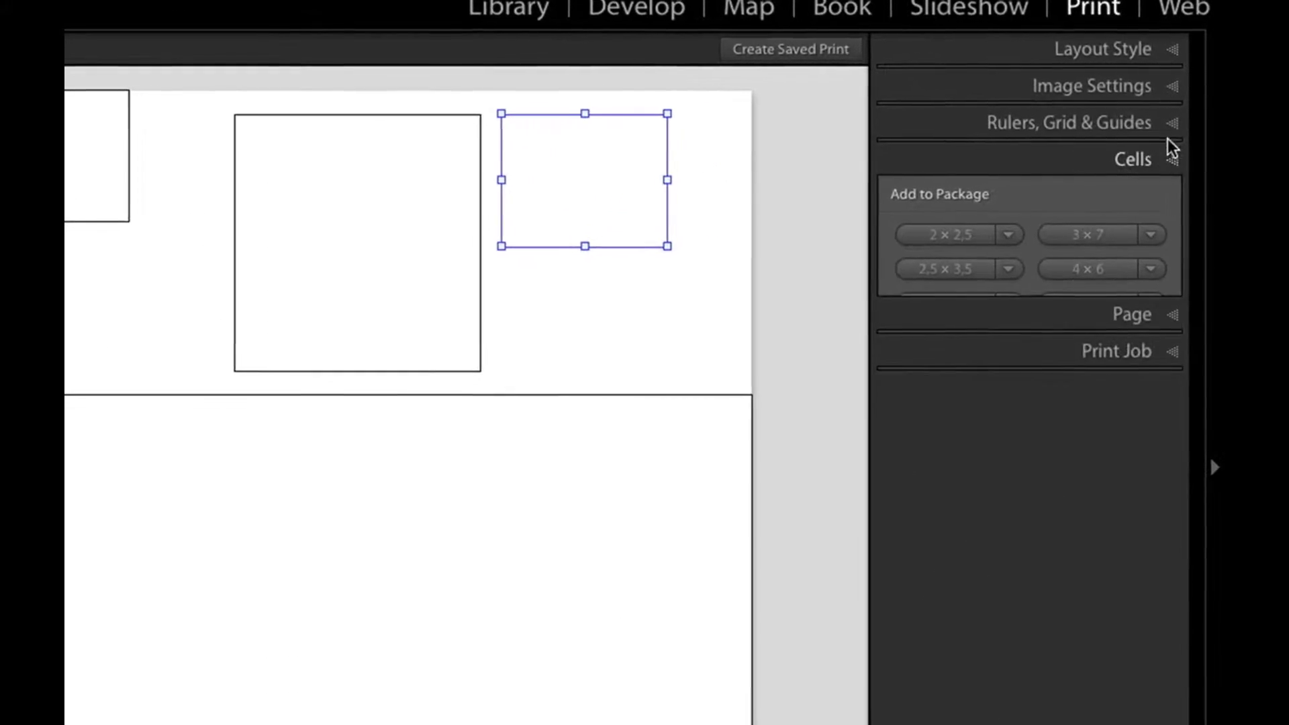
Keep Grid Snap on Cells and leave Show Guides off after briefly showing them
{"action": "left_click", "coordinate": [1170, 123]}
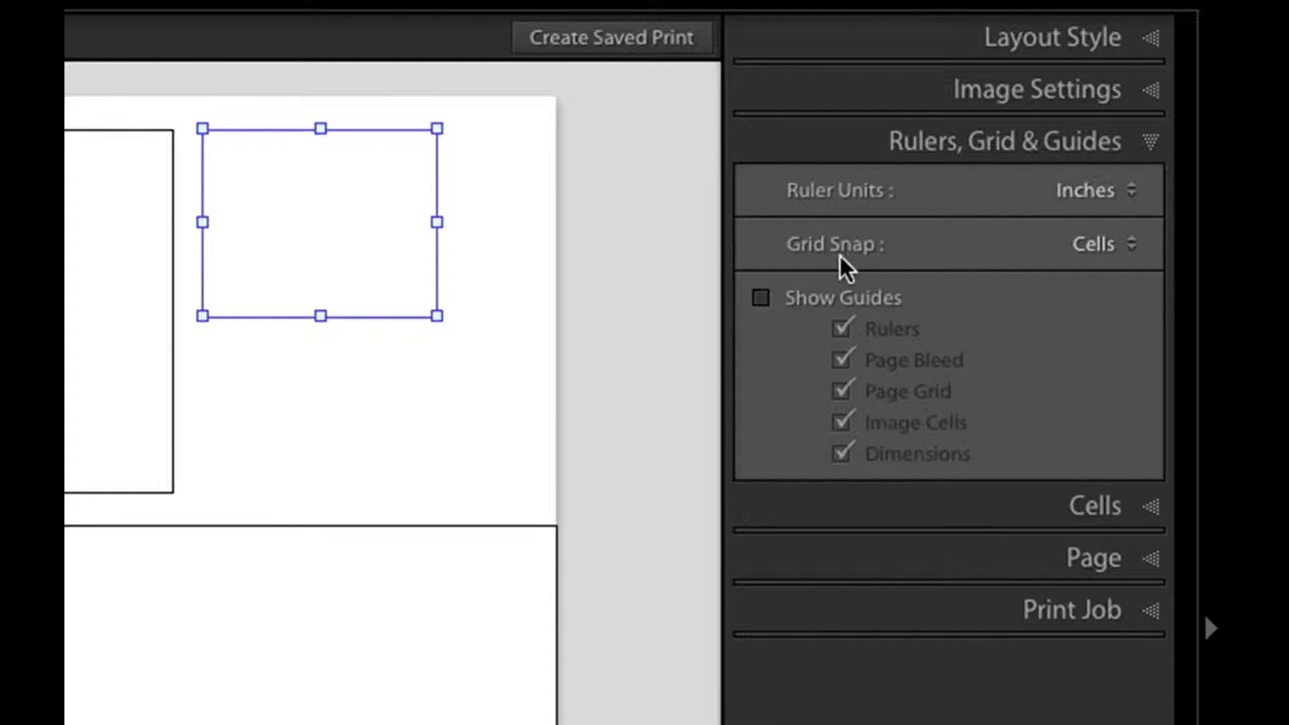
{"action": "left_click", "coordinate": [1111, 249]}
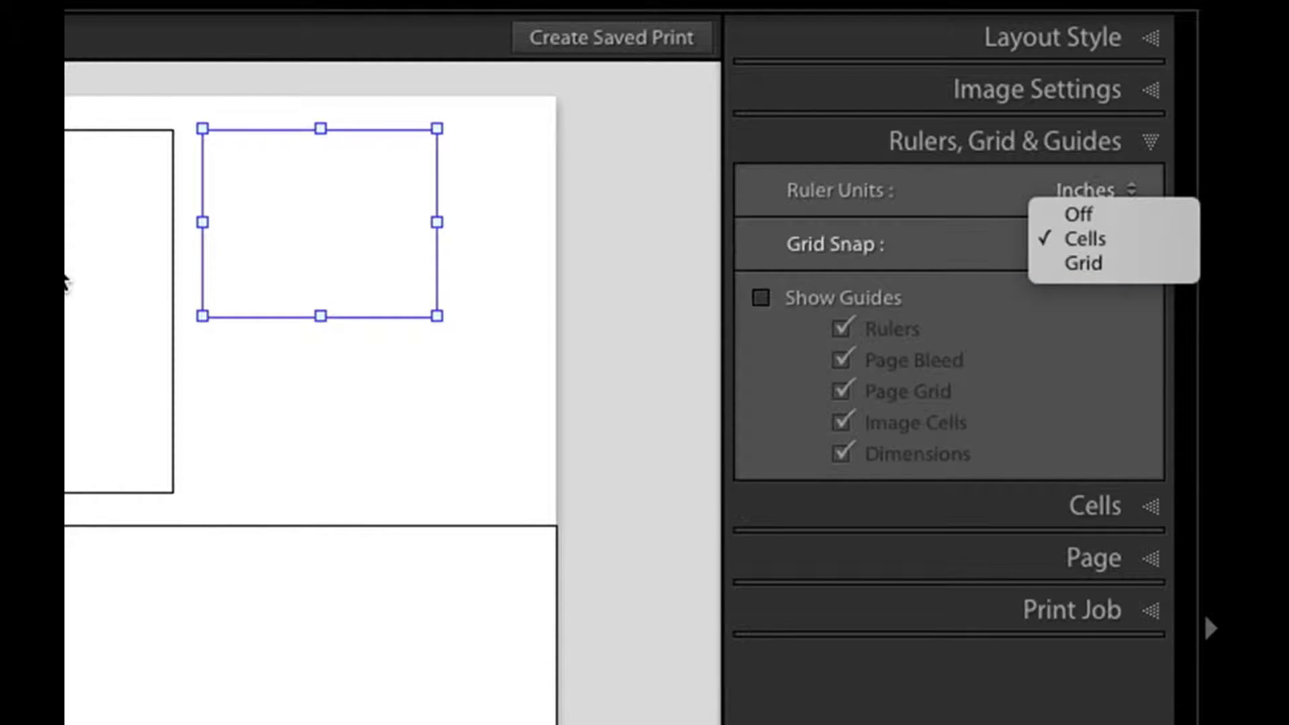
{"action": "left_click", "coordinate": [66, 281]}
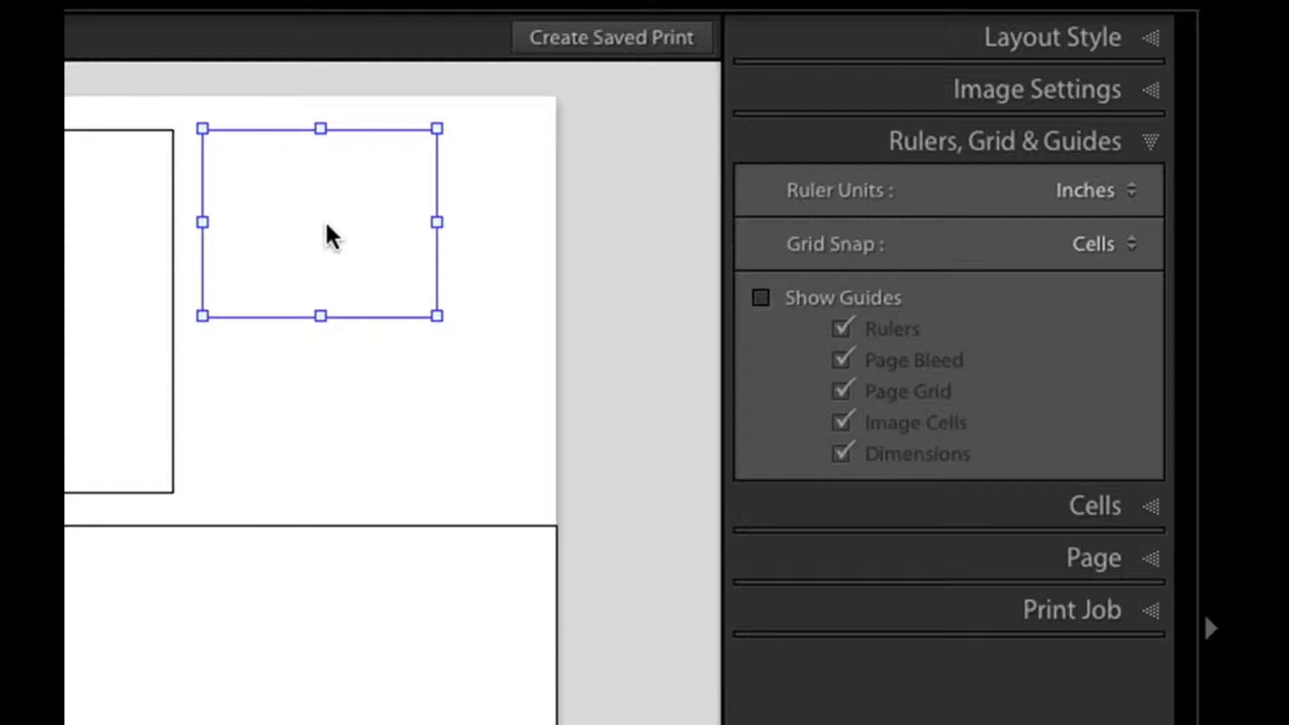
{"action": "left_click", "coordinate": [69, 268]}
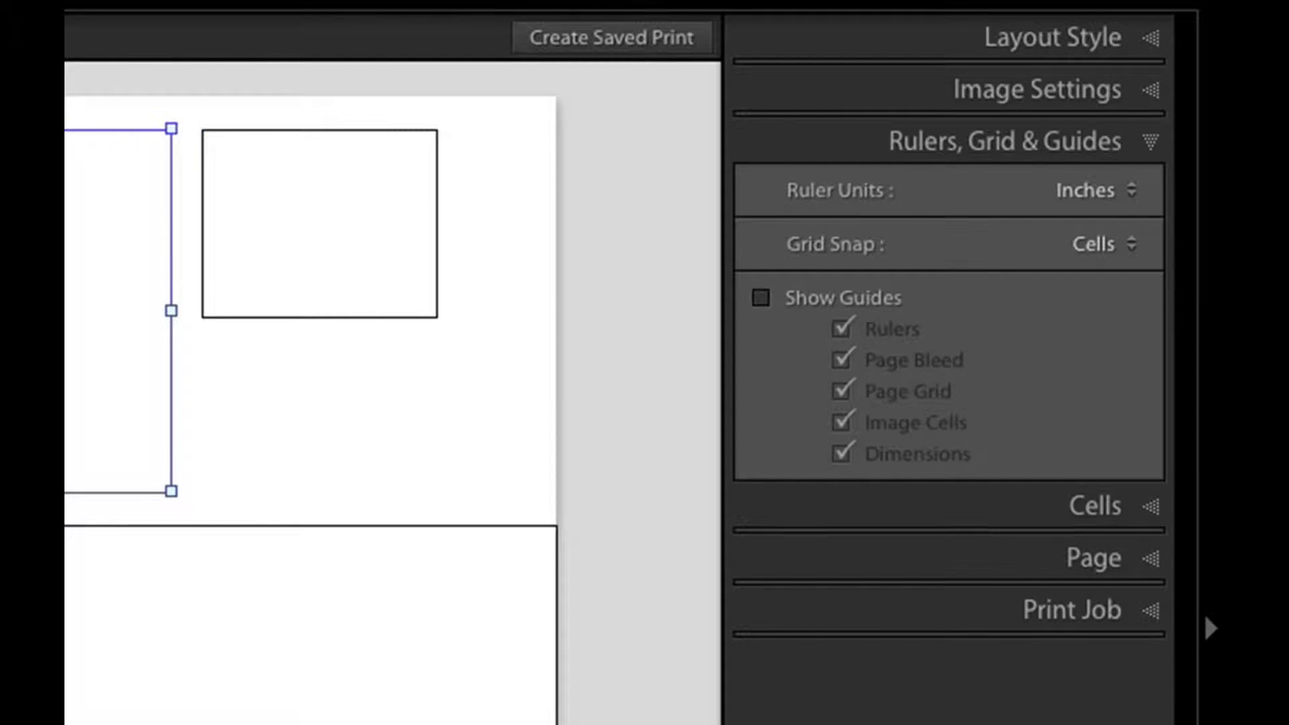
{"action": "left_click", "coordinate": [322, 255]}
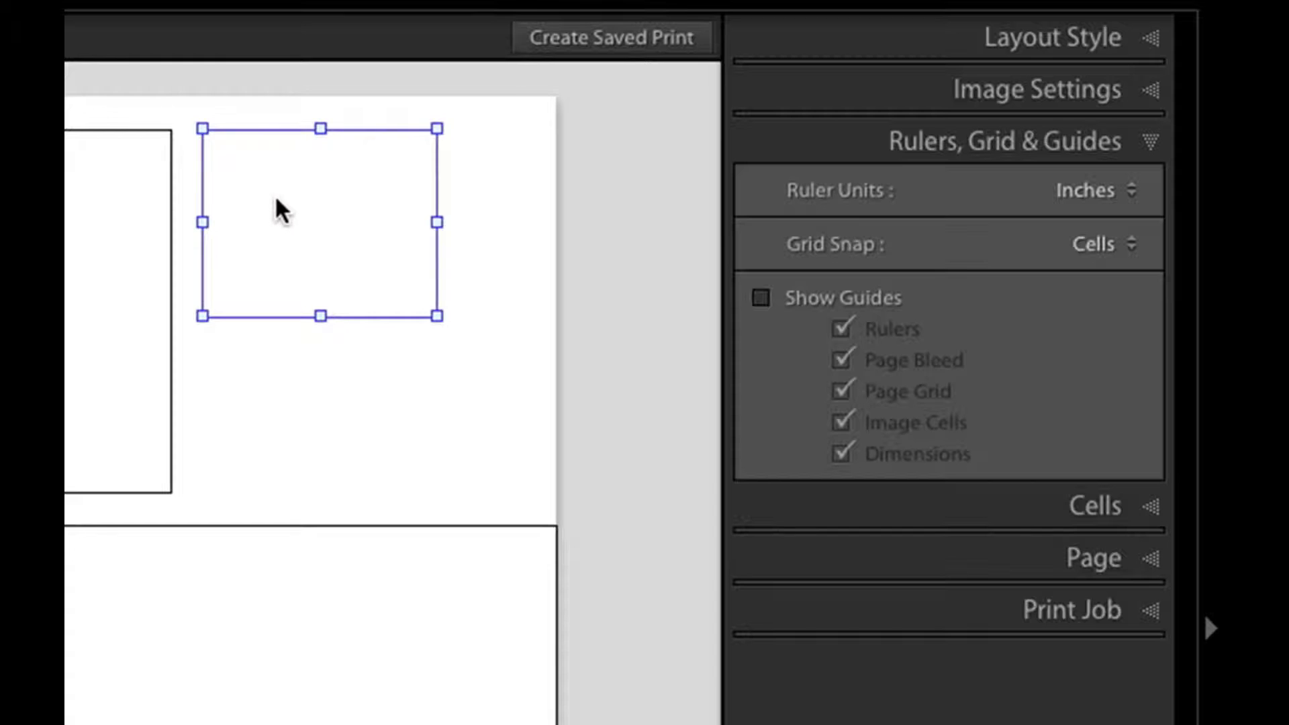
{"action": "left_click", "coordinate": [769, 296]}
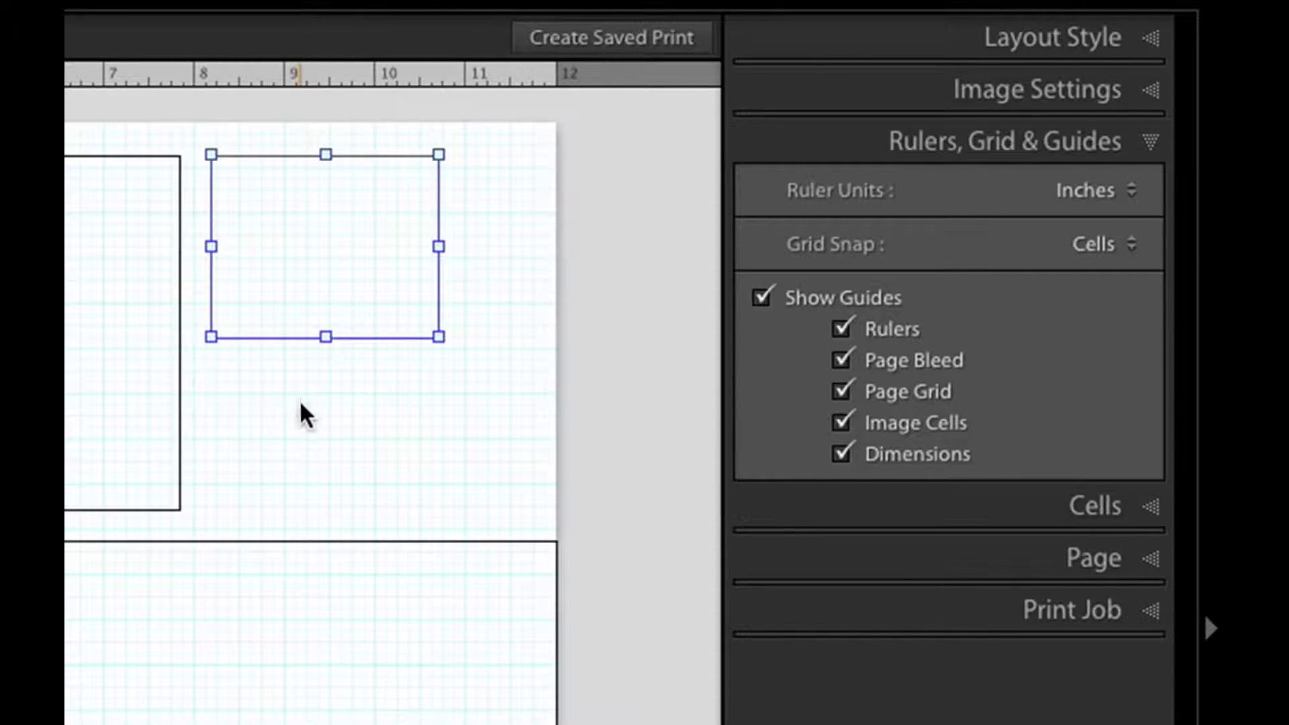
{"action": "left_click", "coordinate": [802, 299]}
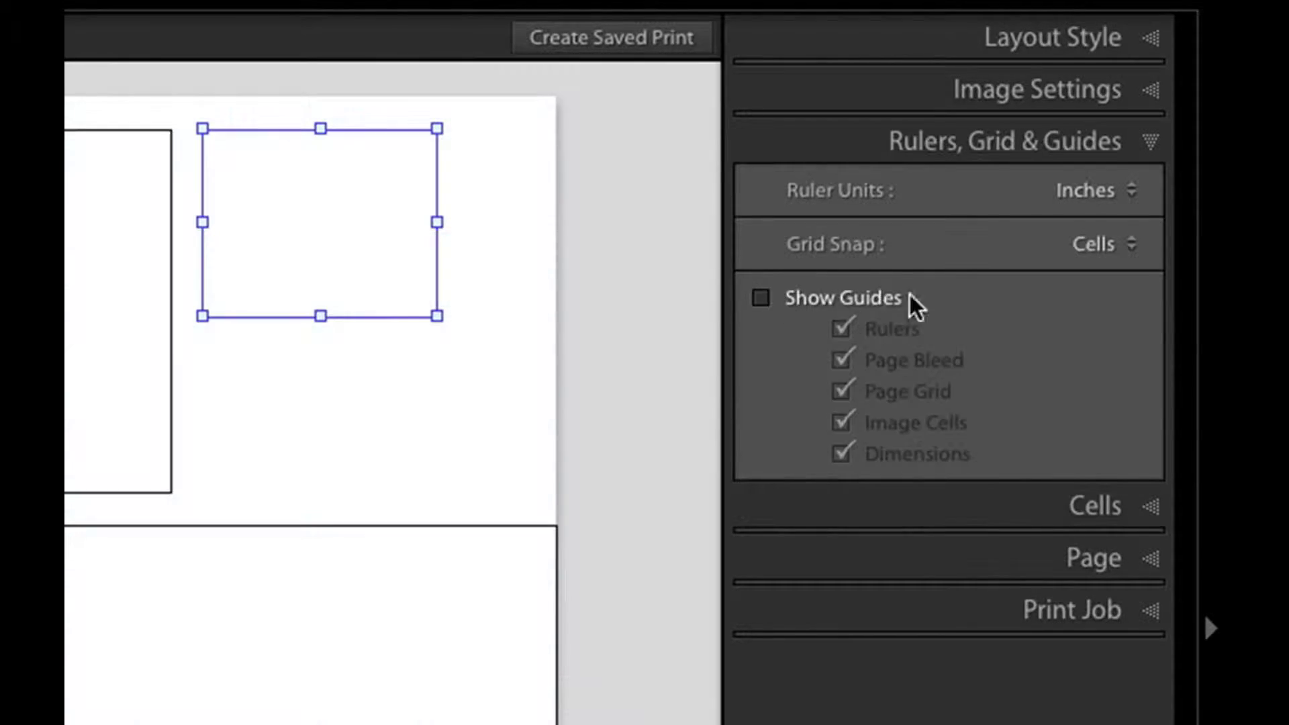
{"action": "left_click", "coordinate": [1094, 245]}
{"action": "left_click", "coordinate": [1088, 249]}
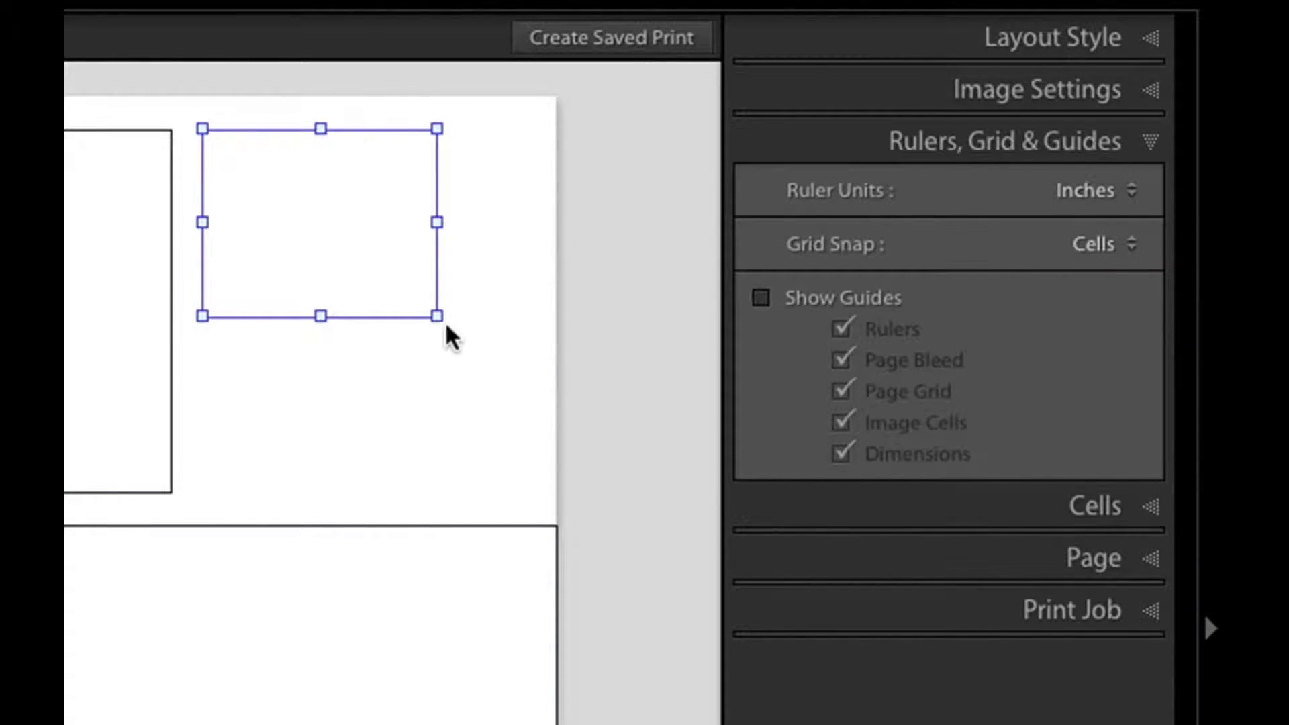
Make the top-right cell taller and wider, level with its neighbour
{"action": "left_click_drag", "start_coordinate": [320, 316], "coordinate": [318, 460]}
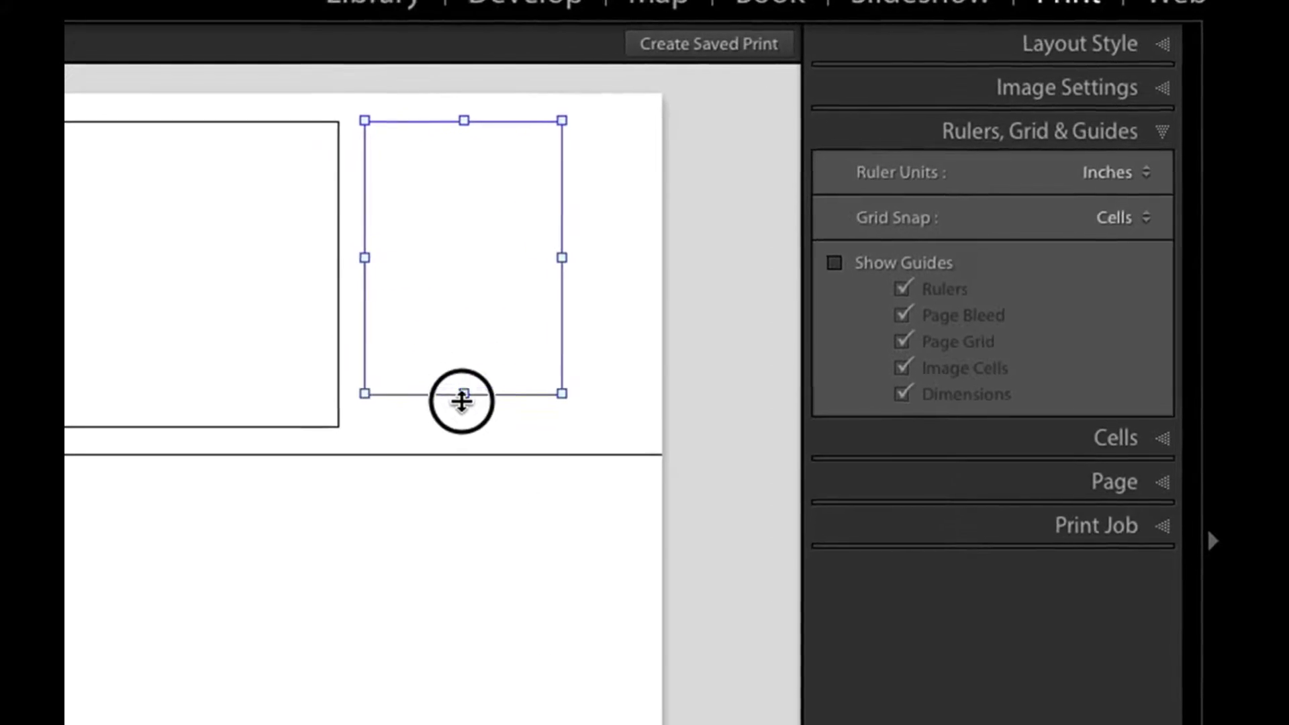
{"action": "left_click_drag", "start_coordinate": [465, 401], "coordinate": [467, 425]}
{"action": "left_click_drag", "start_coordinate": [566, 272], "coordinate": [638, 272]}
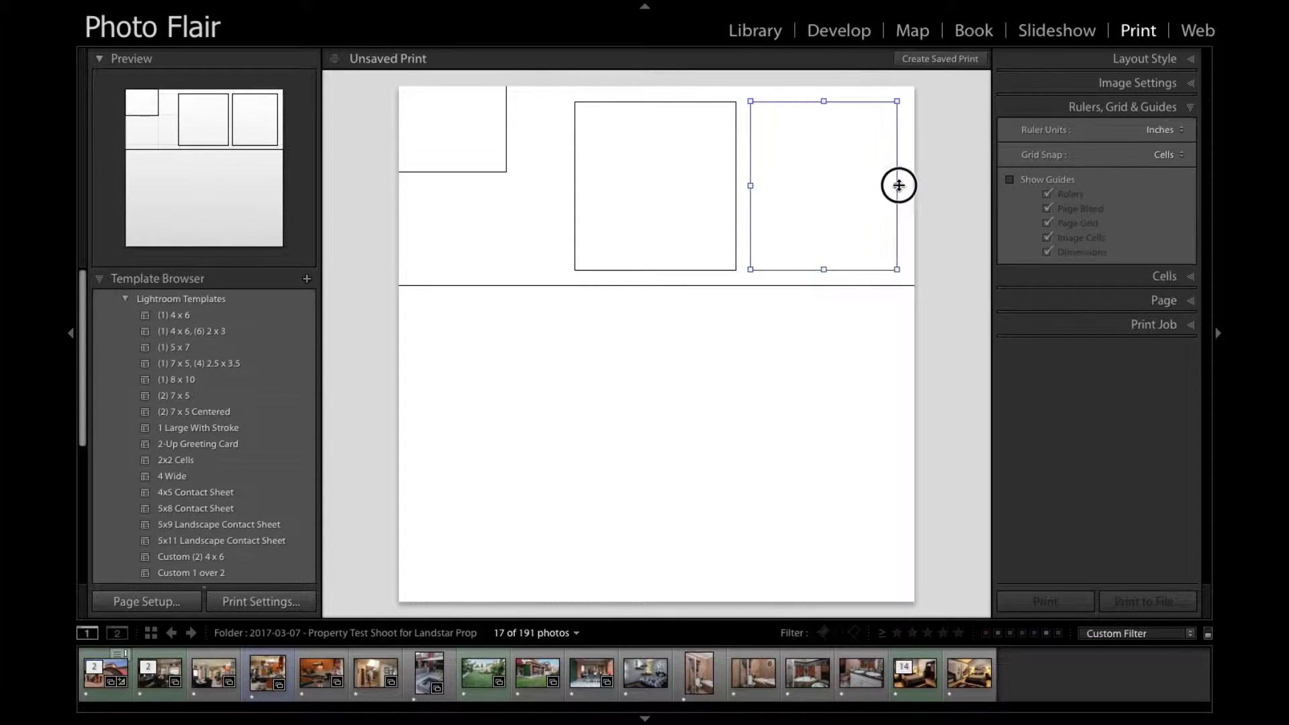
{"action": "left_click_drag", "start_coordinate": [899, 185], "coordinate": [901, 185]}
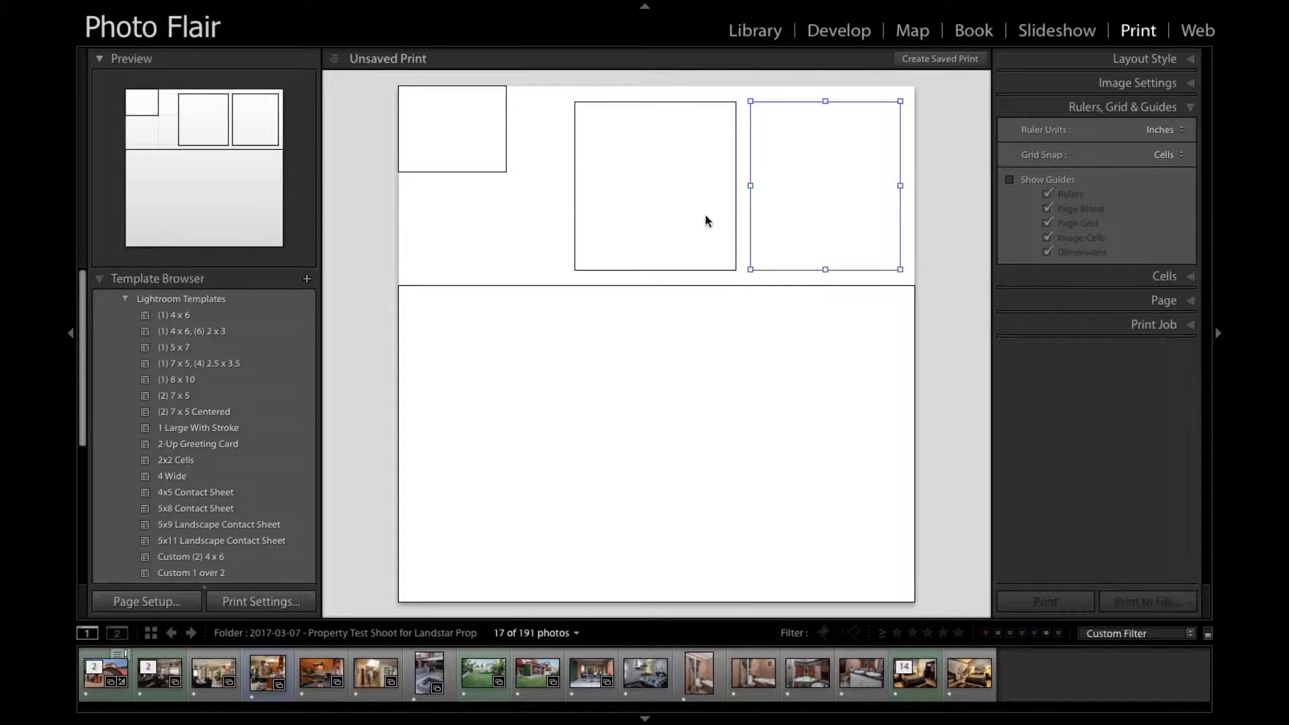
Fit the left and middle cells into the row at equal height with even gaps
{"action": "left_click_drag", "start_coordinate": [434, 126], "coordinate": [414, 144]}
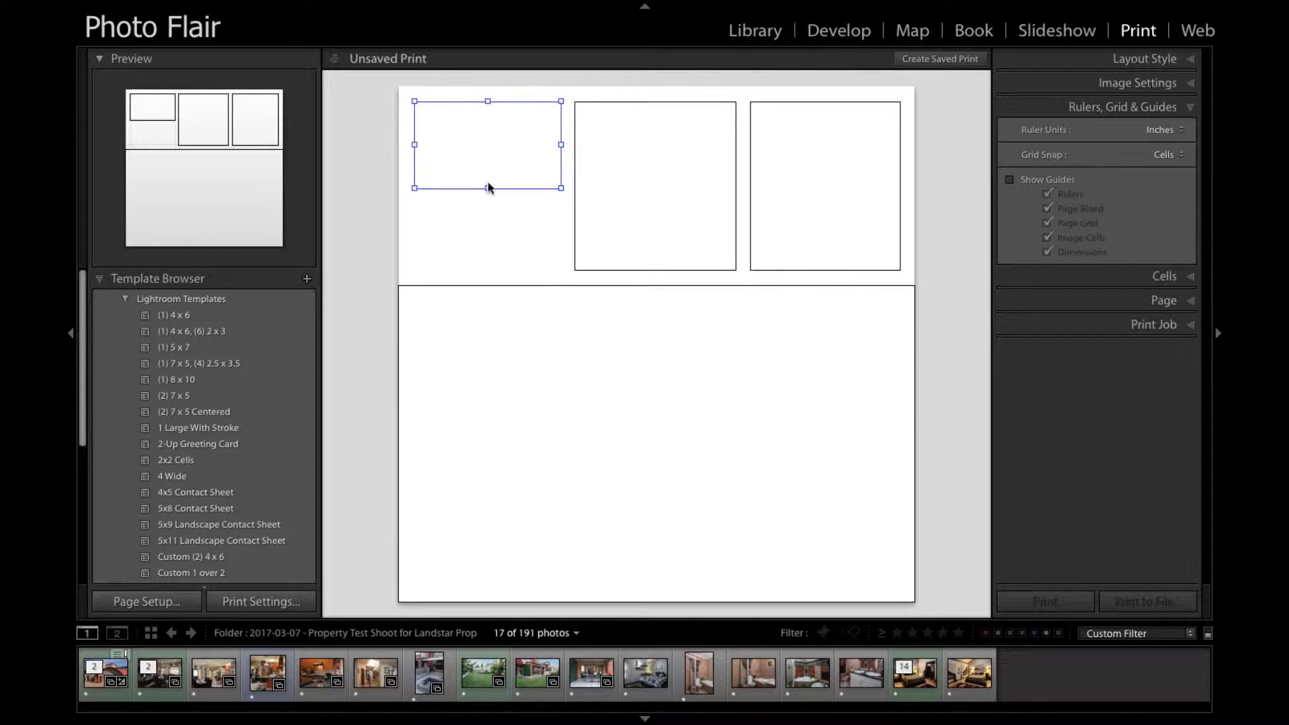
{"action": "left_click_drag", "start_coordinate": [488, 188], "coordinate": [488, 269]}
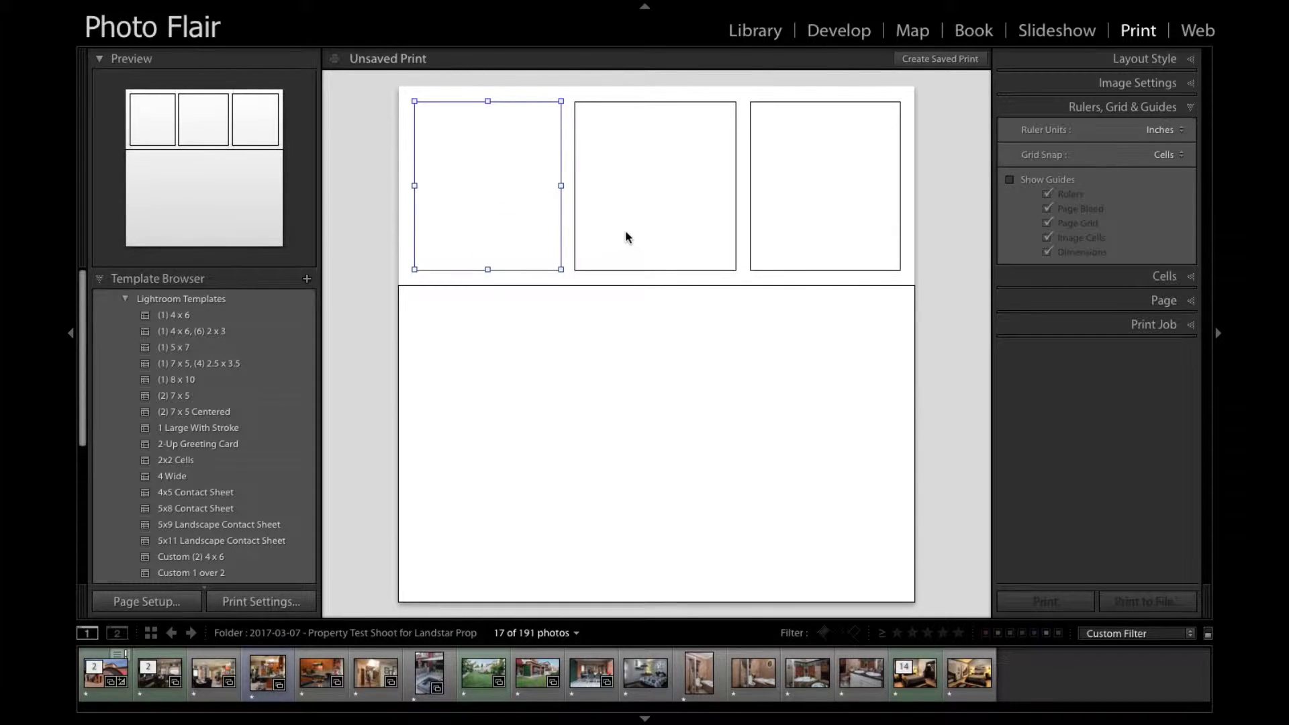
{"action": "left_click", "coordinate": [628, 236]}
{"action": "left_click_drag", "start_coordinate": [575, 185], "coordinate": [583, 188]}
{"action": "left_click", "coordinate": [554, 192]}
{"action": "left_click", "coordinate": [768, 187]}
{"action": "left_click", "coordinate": [711, 190]}
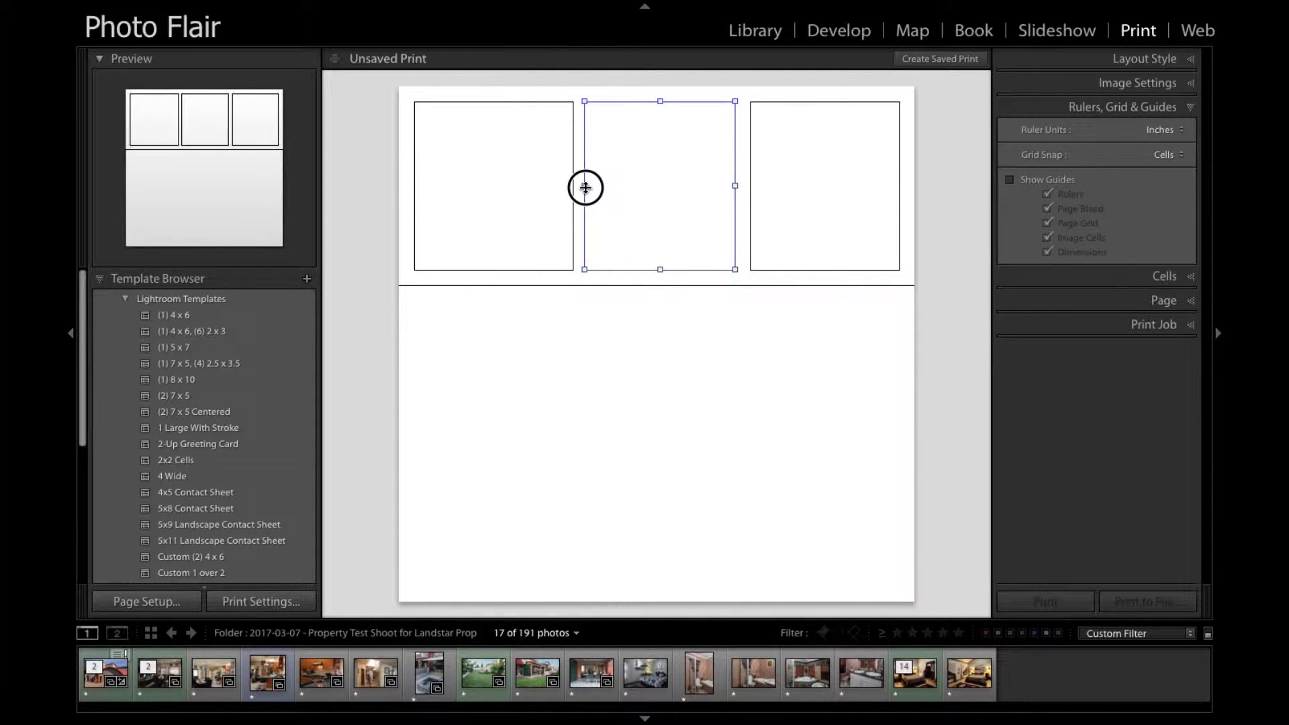
{"action": "left_click", "coordinate": [558, 192]}
{"action": "left_click_drag", "start_coordinate": [570, 188], "coordinate": [569, 188]}
{"action": "left_click", "coordinate": [924, 213]}
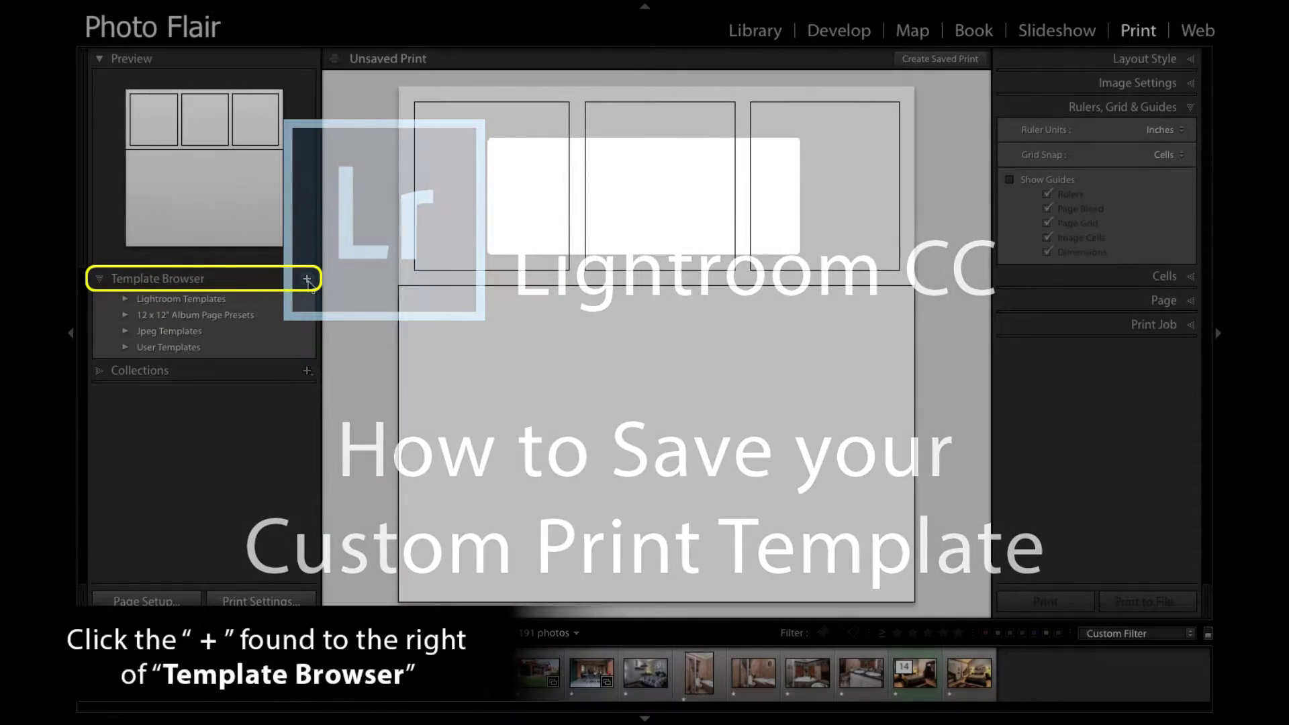
Start a new template and name it '4 Image Single Page Layout'
{"action": "left_click", "coordinate": [307, 278]}
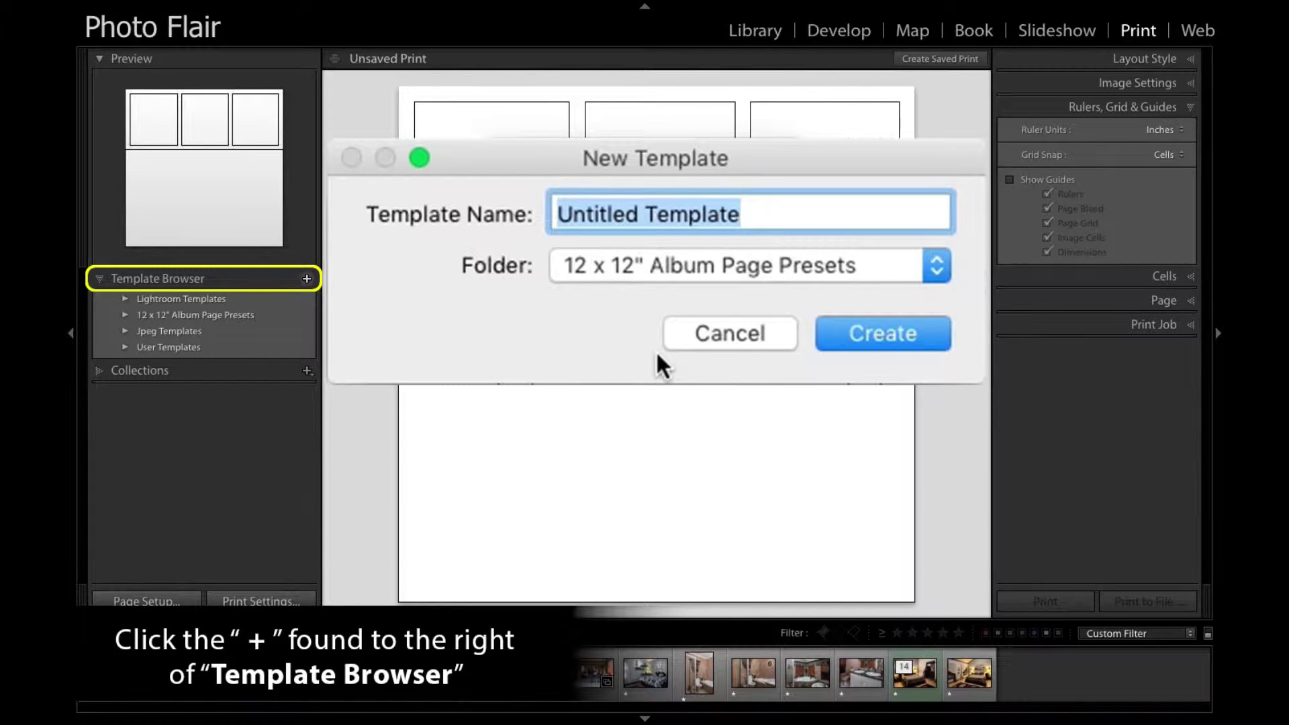
{"action": "type", "text": "4"}
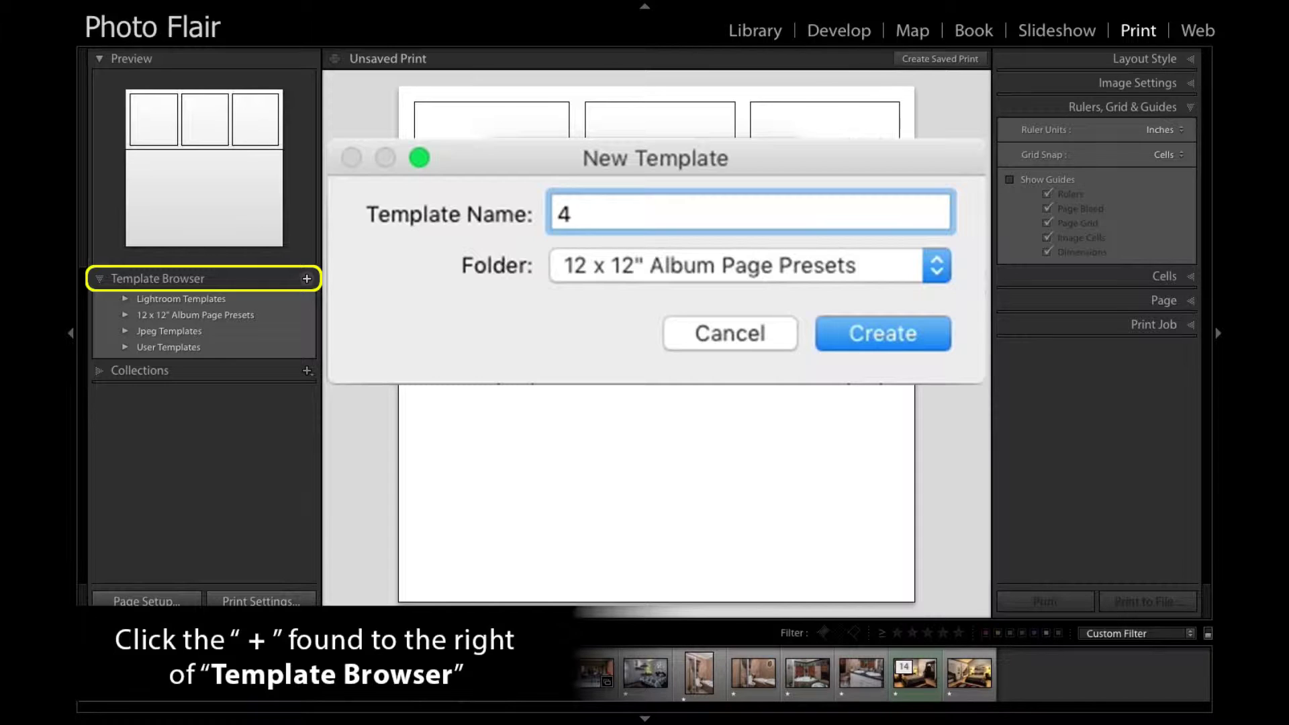
{"action": "type", "text": " Image"}
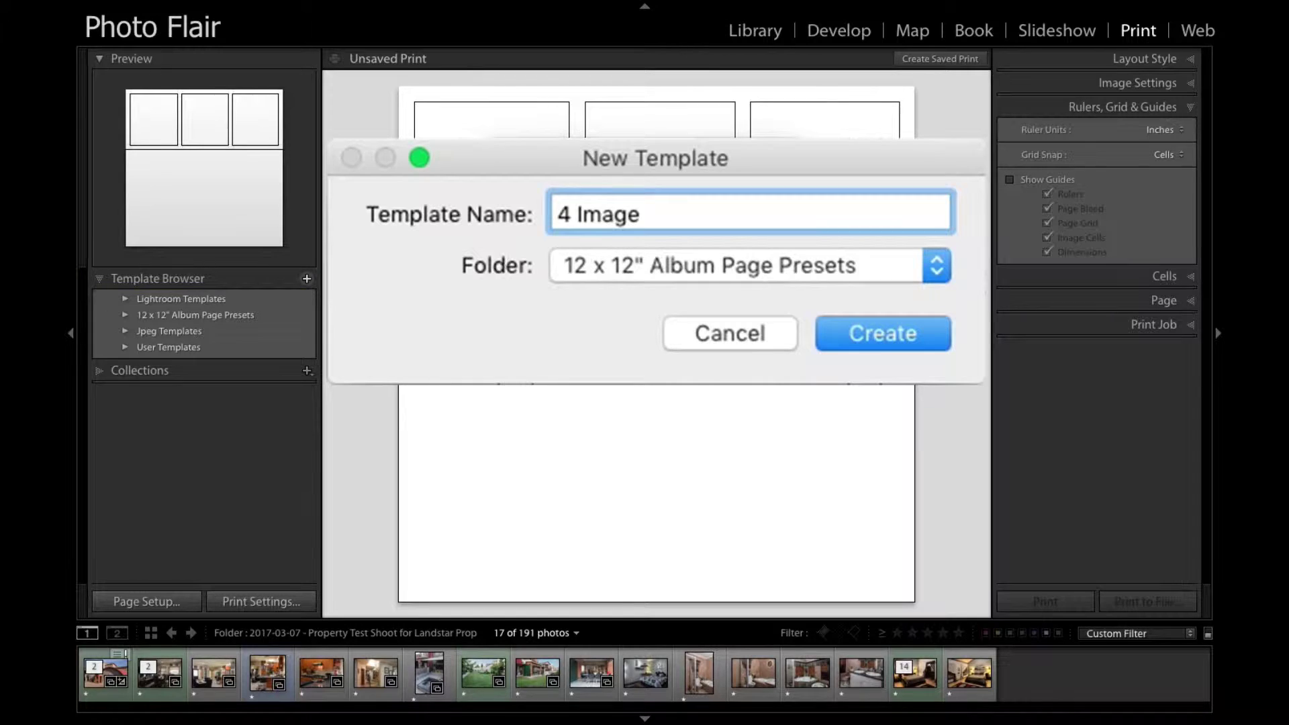
{"action": "type", "text": " Single Page L"}
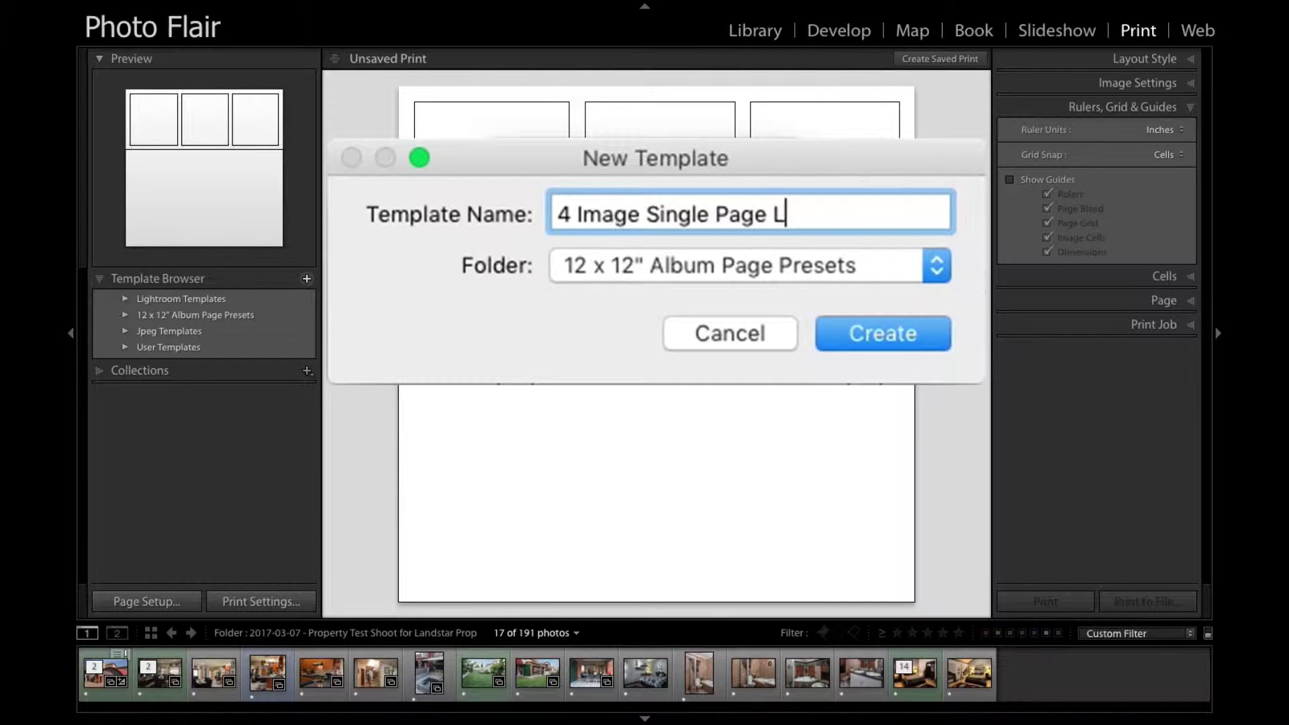
{"action": "type", "text": "ayout"}
{"action": "key", "text": "BackSpace"}
{"action": "key", "text": "BackSpace"}
{"action": "key", "text": "BackSpace"}
{"action": "type", "text": "yout"}
Create a new template folder named 'Tutorial 12x12" Album Page' and save the template into it
{"action": "left_click", "coordinate": [795, 267]}
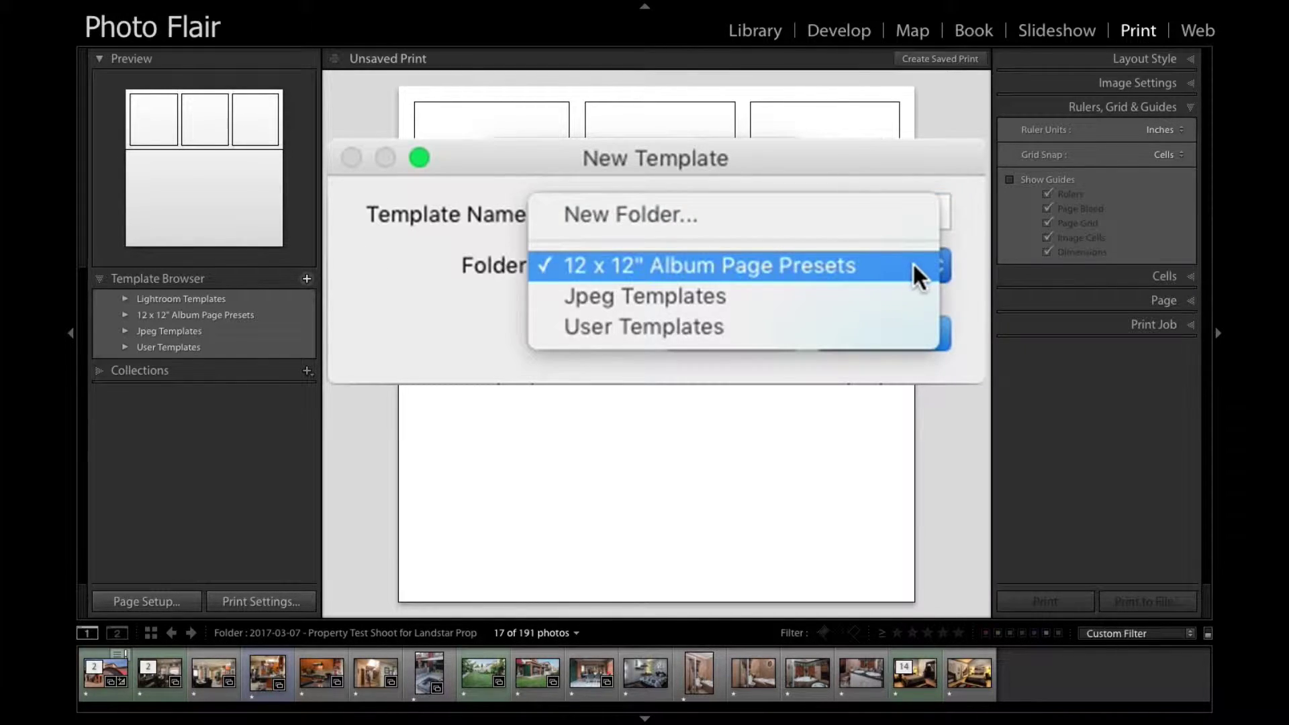
{"action": "left_click", "coordinate": [973, 253]}
{"action": "left_click", "coordinate": [830, 268]}
{"action": "left_click", "coordinate": [682, 225]}
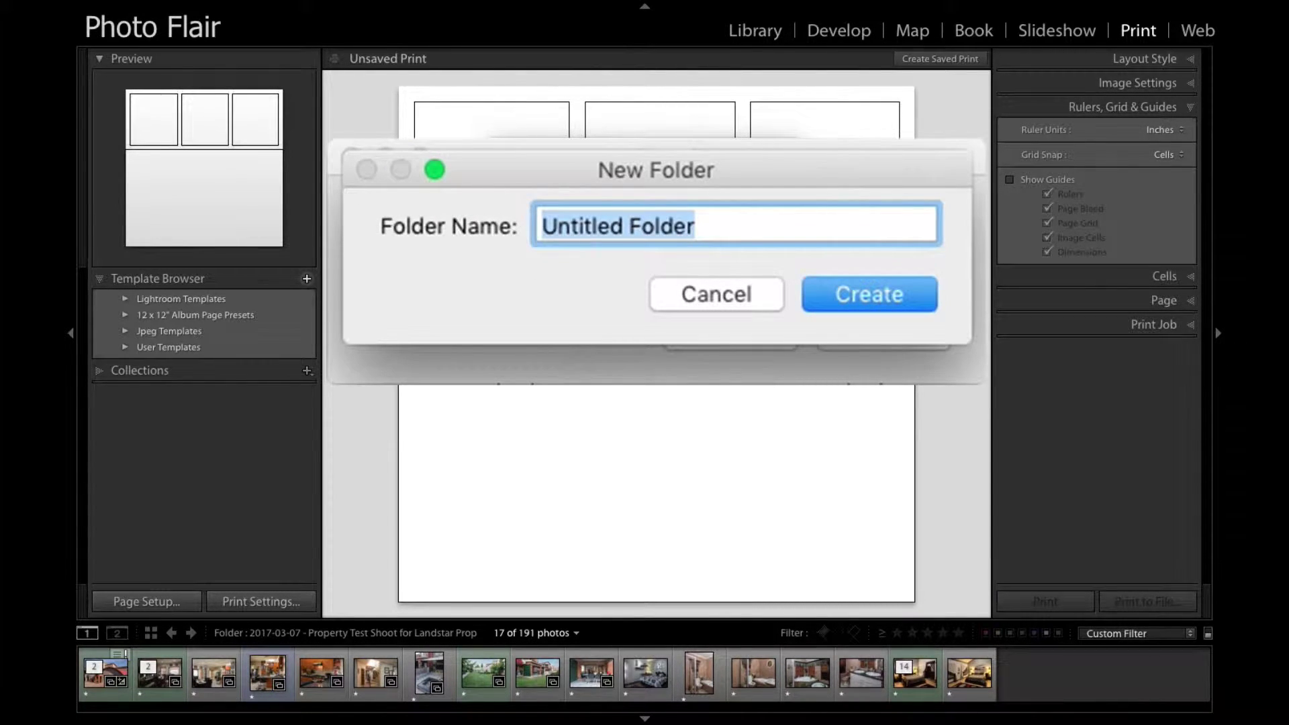
{"action": "type", "text": "Tutori"}
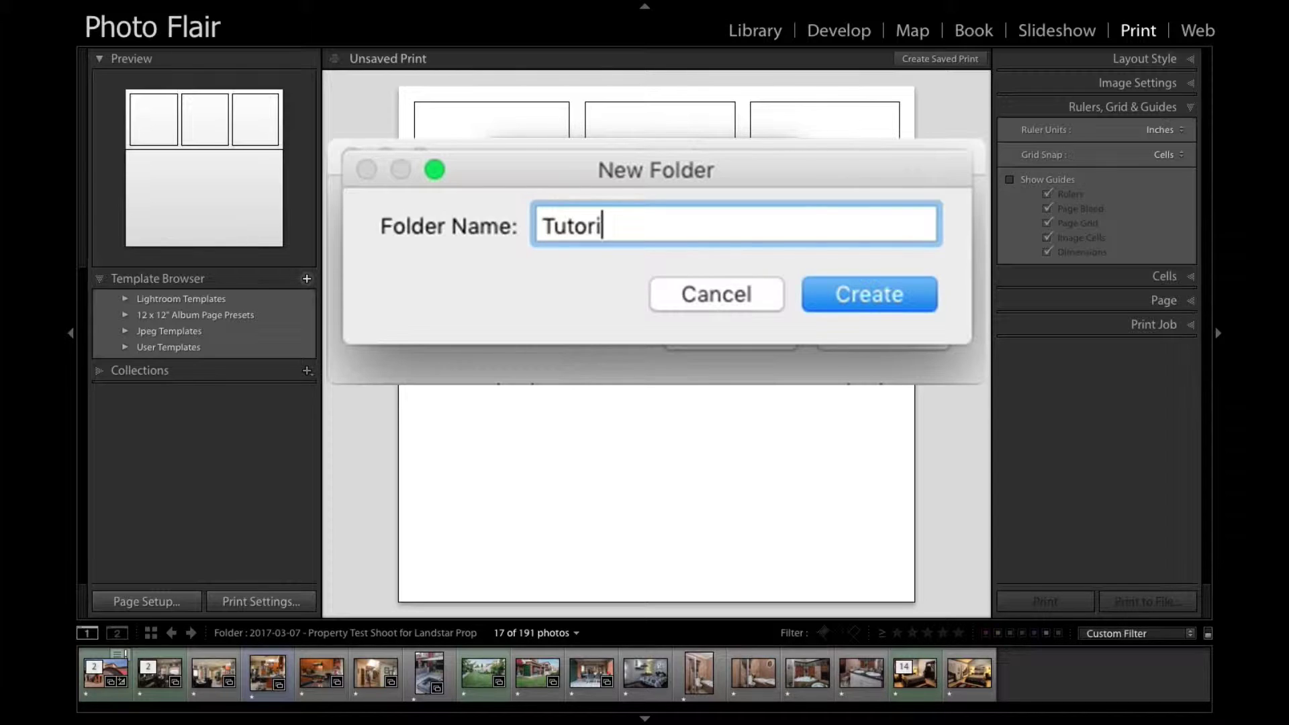
{"action": "type", "text": "al 12x2"}
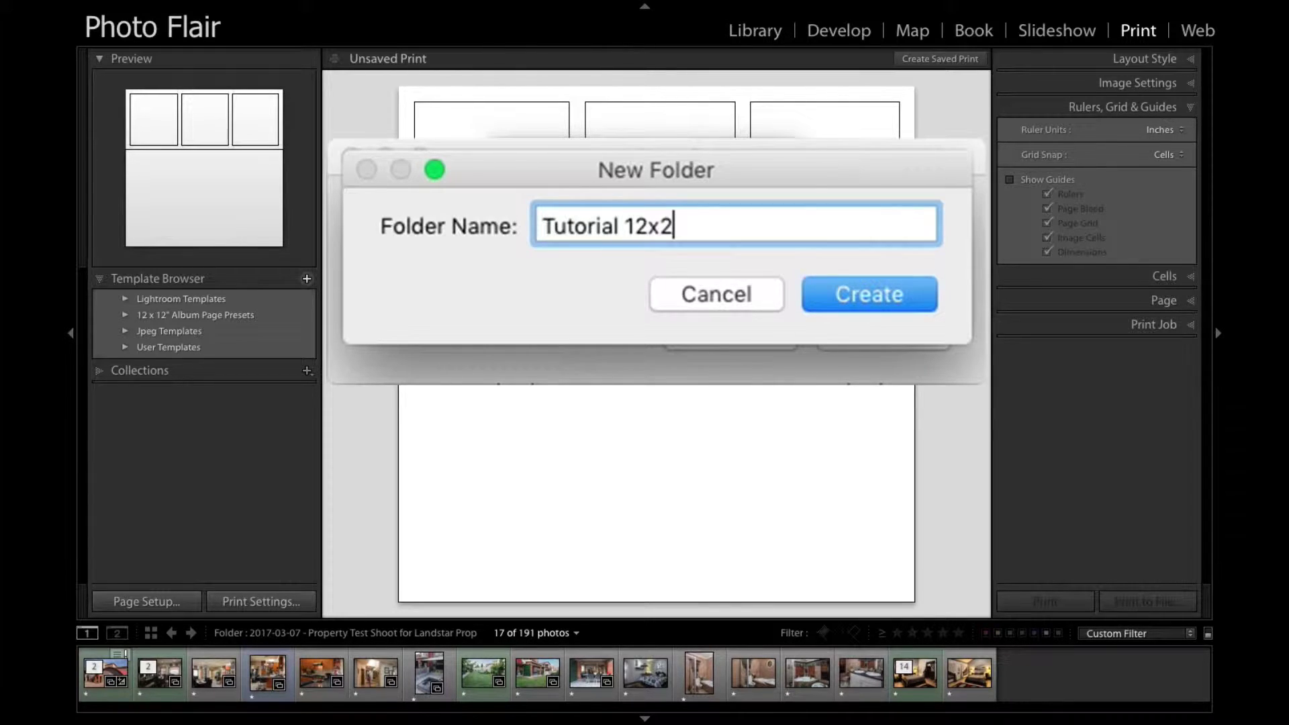
{"action": "key", "text": "BackSpace"}
{"action": "type", "text": "12\" "}
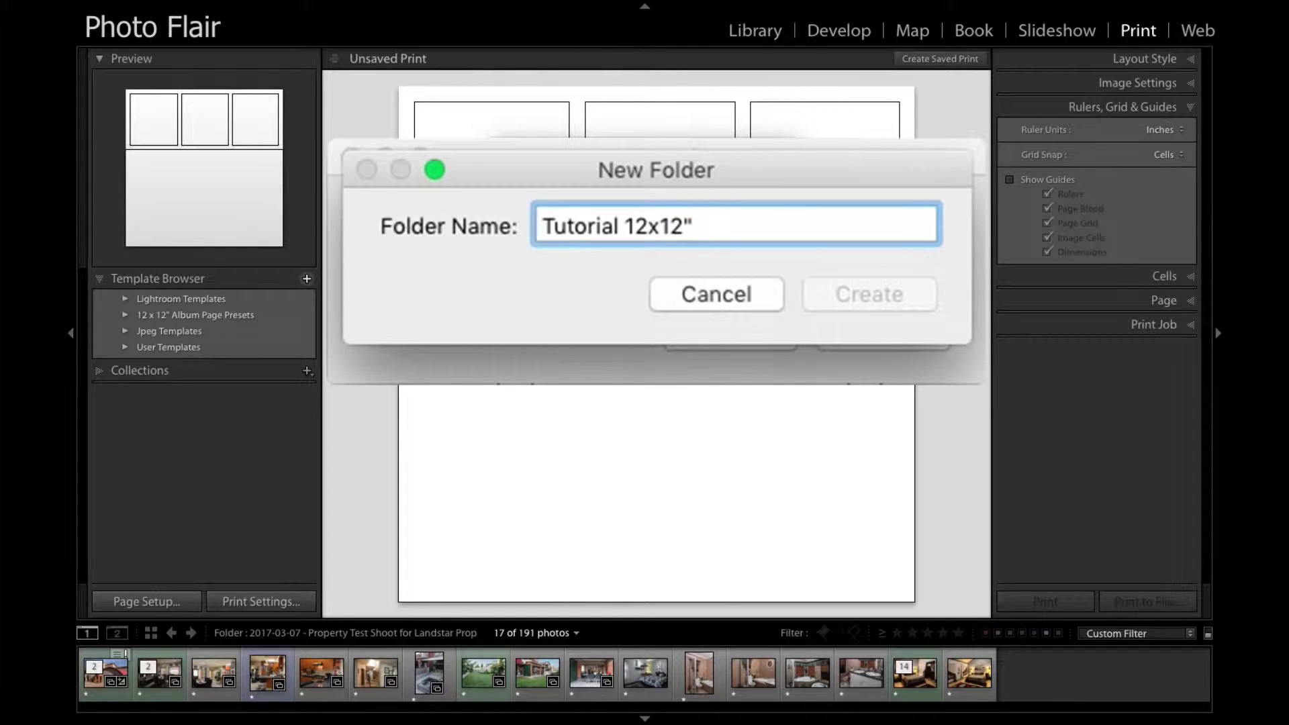
{"action": "type", "text": "Album Page"}
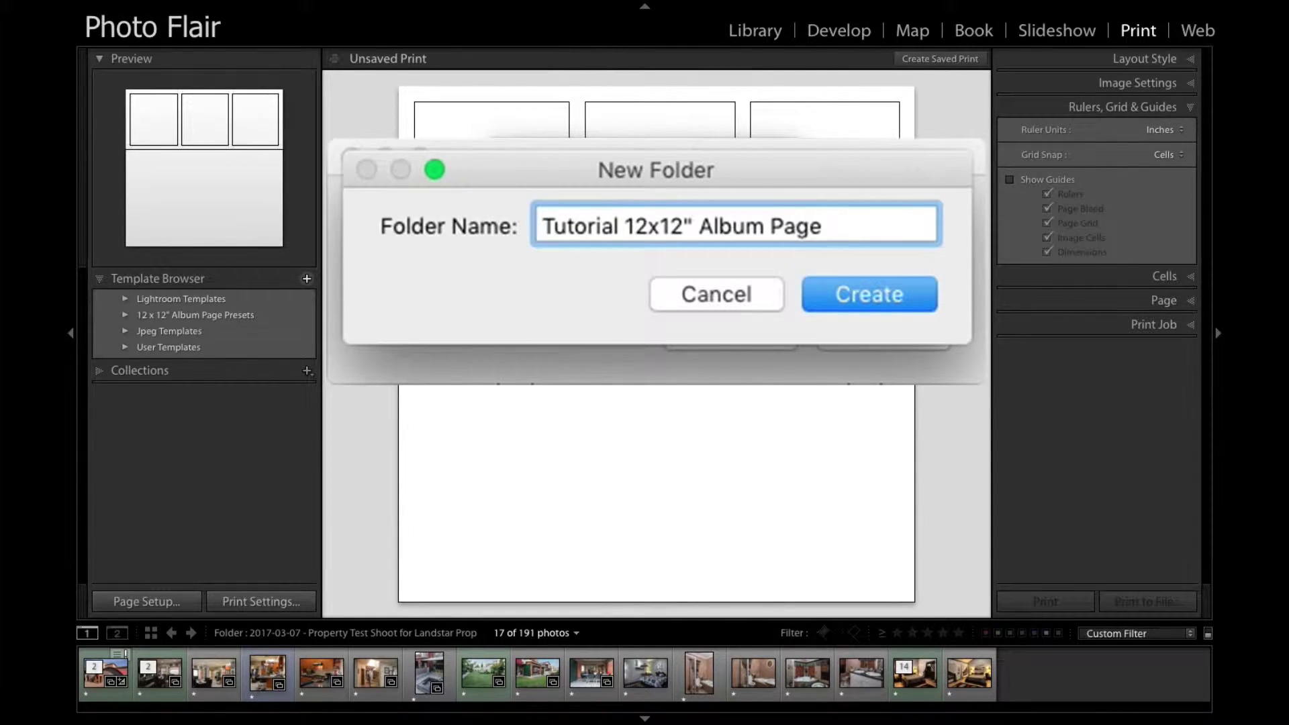
{"action": "left_click", "coordinate": [807, 295]}
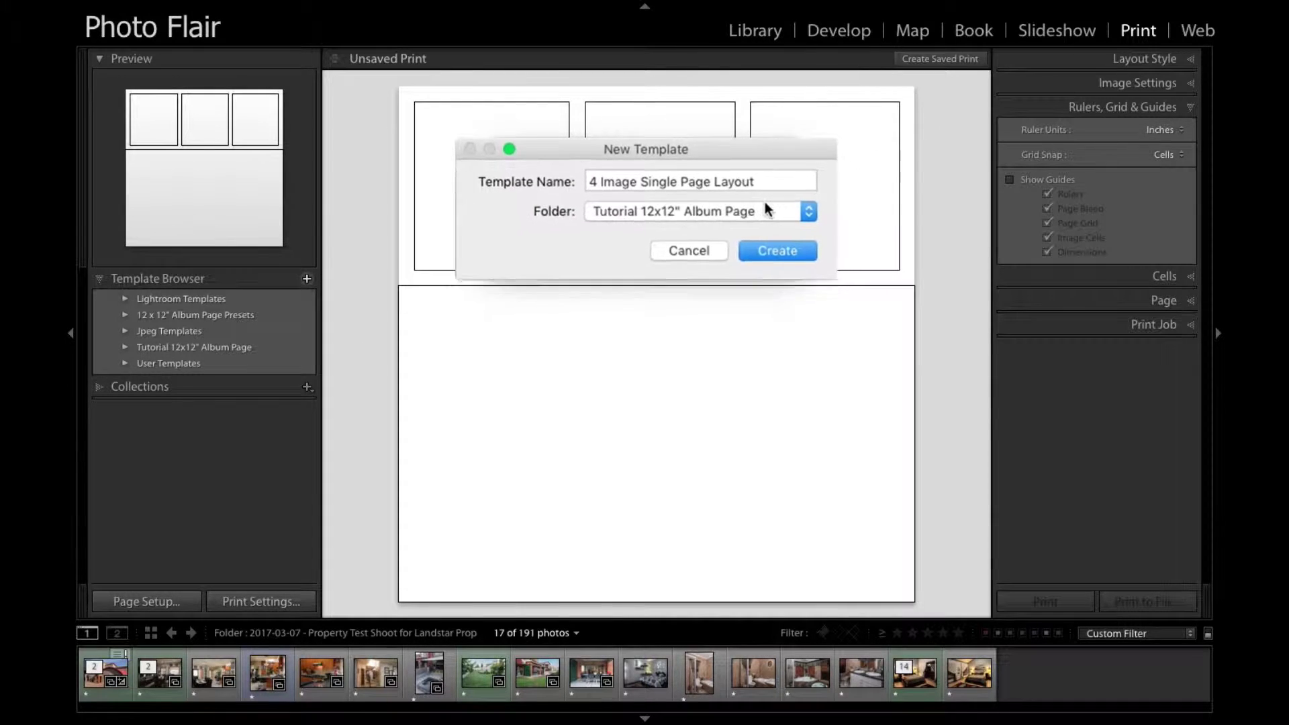
{"action": "left_click", "coordinate": [750, 230]}
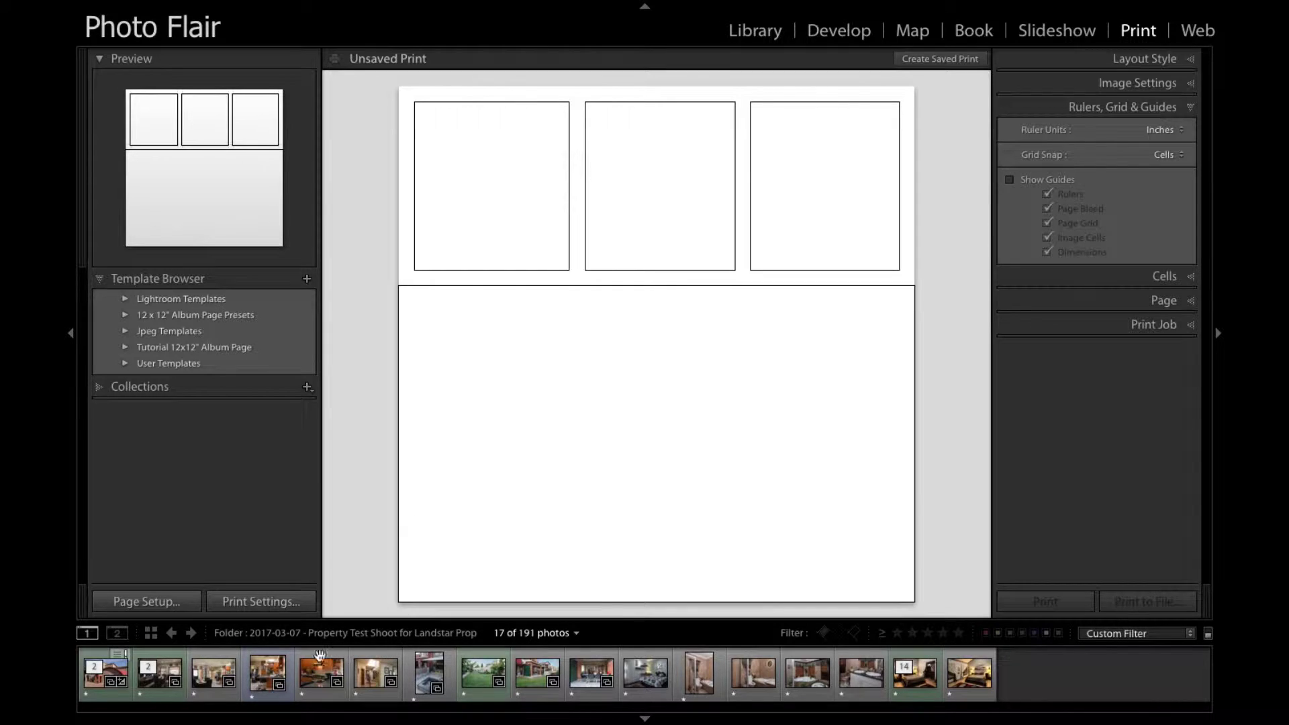
Drop the kitchen, staircase, outdoor and bathroom photos into the middle, bottom, top-left and top-right cells
{"action": "left_click", "coordinate": [313, 677]}
{"action": "left_click_drag", "start_coordinate": [313, 677], "coordinate": [607, 255]}
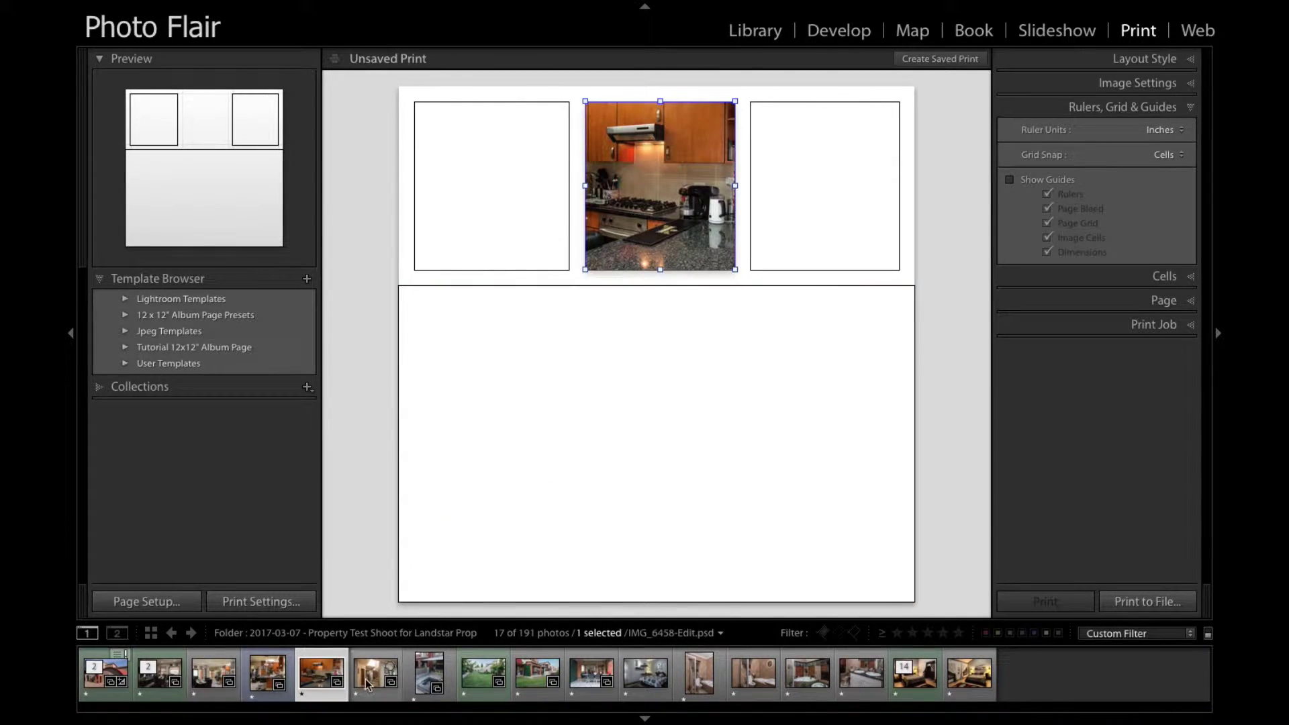
{"action": "left_click_drag", "start_coordinate": [376, 675], "coordinate": [768, 336]}
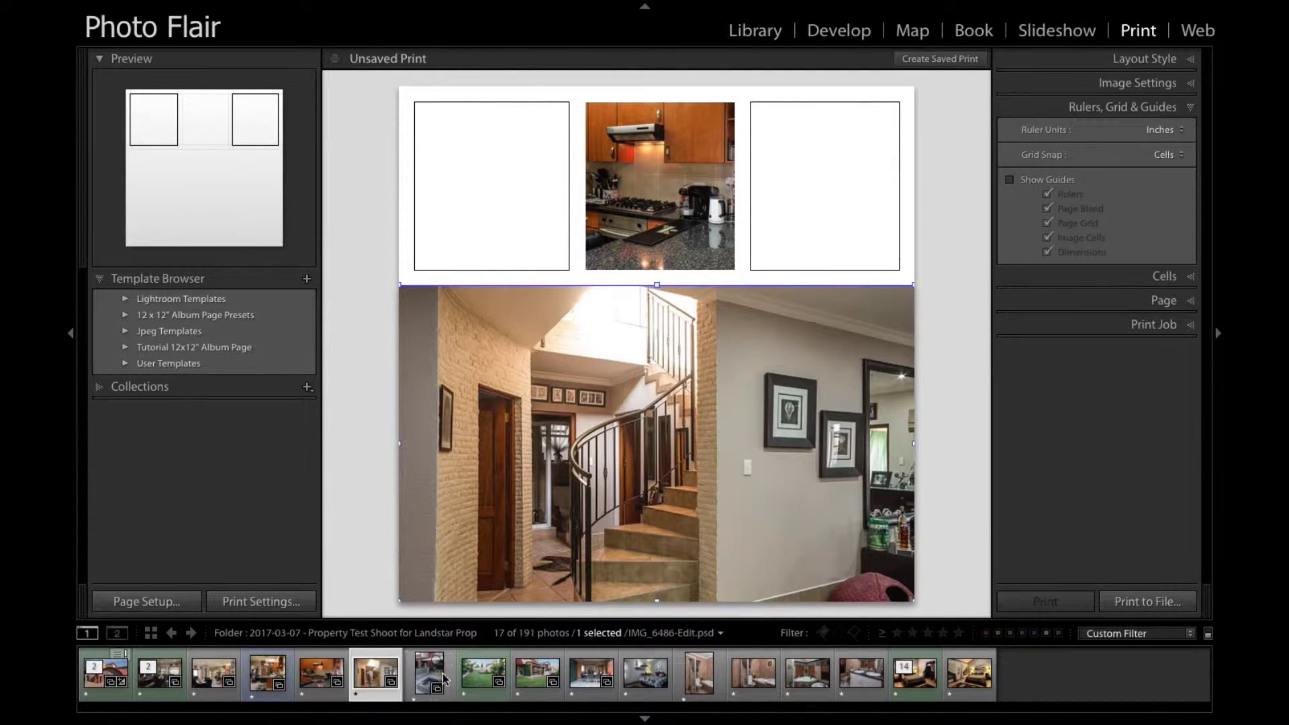
{"action": "left_click_drag", "start_coordinate": [430, 672], "coordinate": [502, 182]}
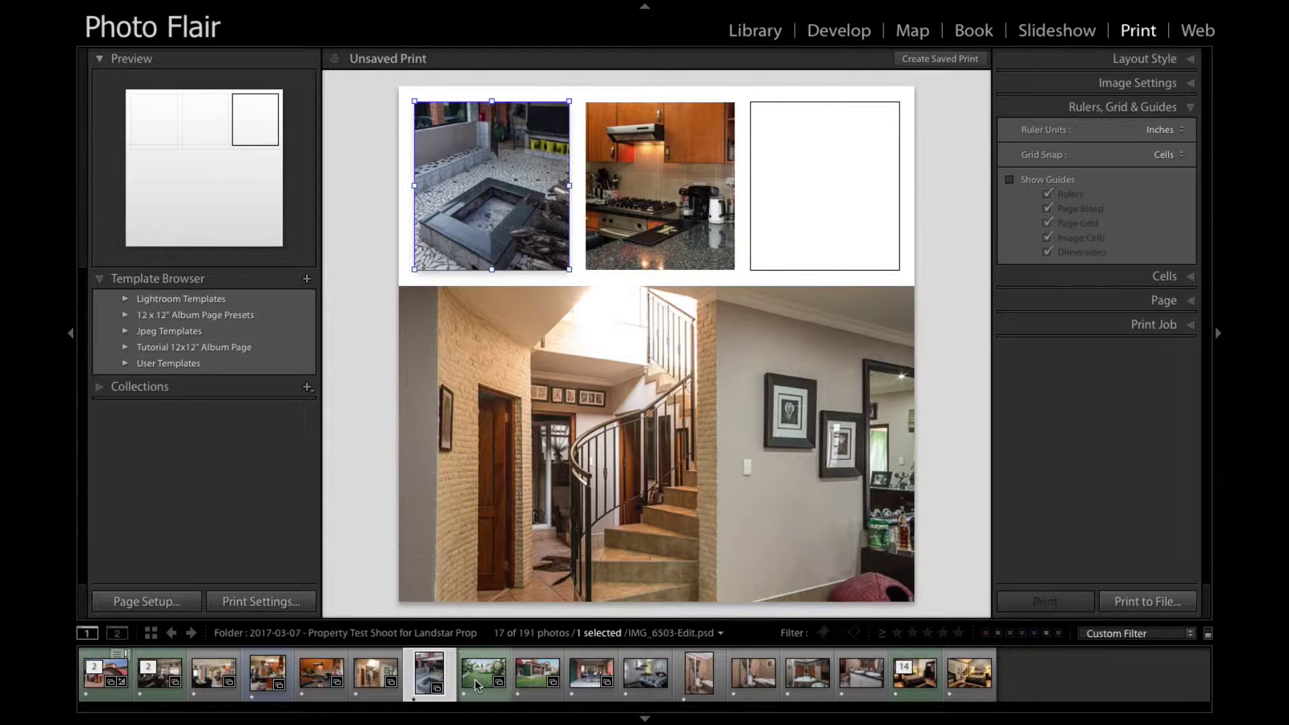
{"action": "left_click_drag", "start_coordinate": [699, 672], "coordinate": [866, 197]}
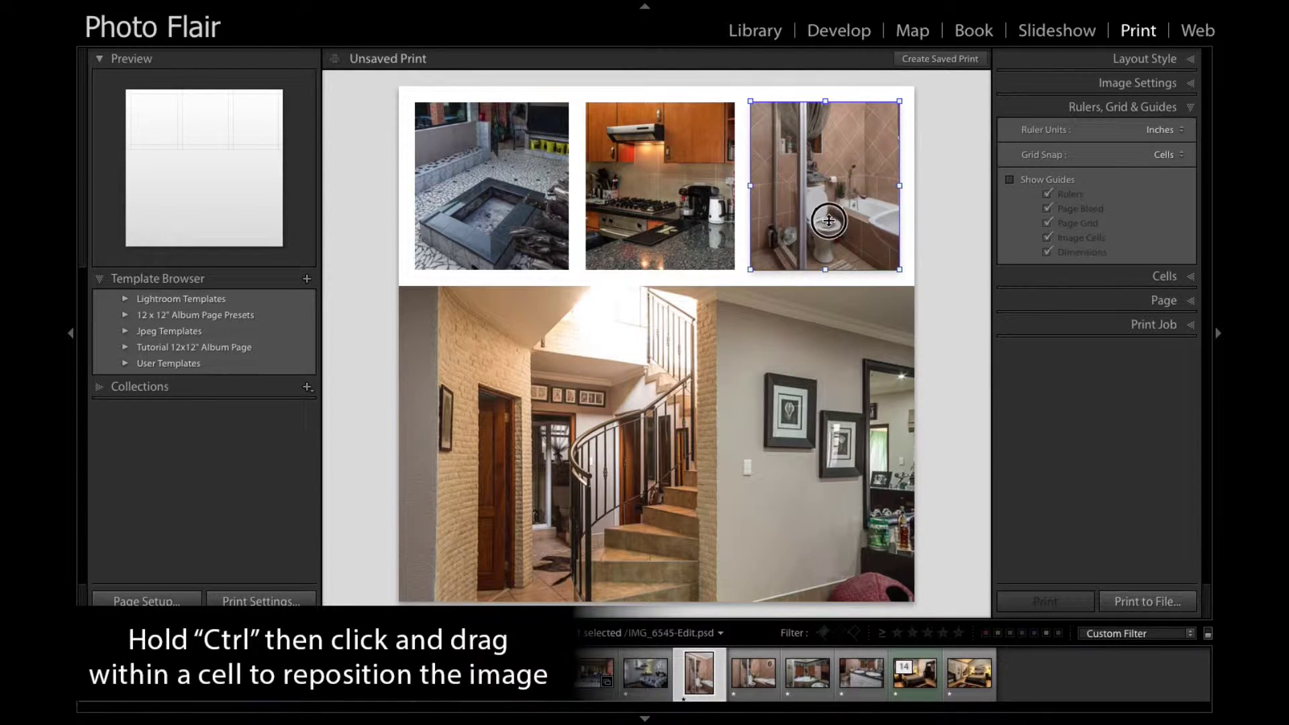
Enlarge the bathroom cell into the top-right, move kitchen to bottom-right, and nudge the fire-pit photo
{"action": "left_click_drag", "start_coordinate": [827, 226], "coordinate": [755, 377]}
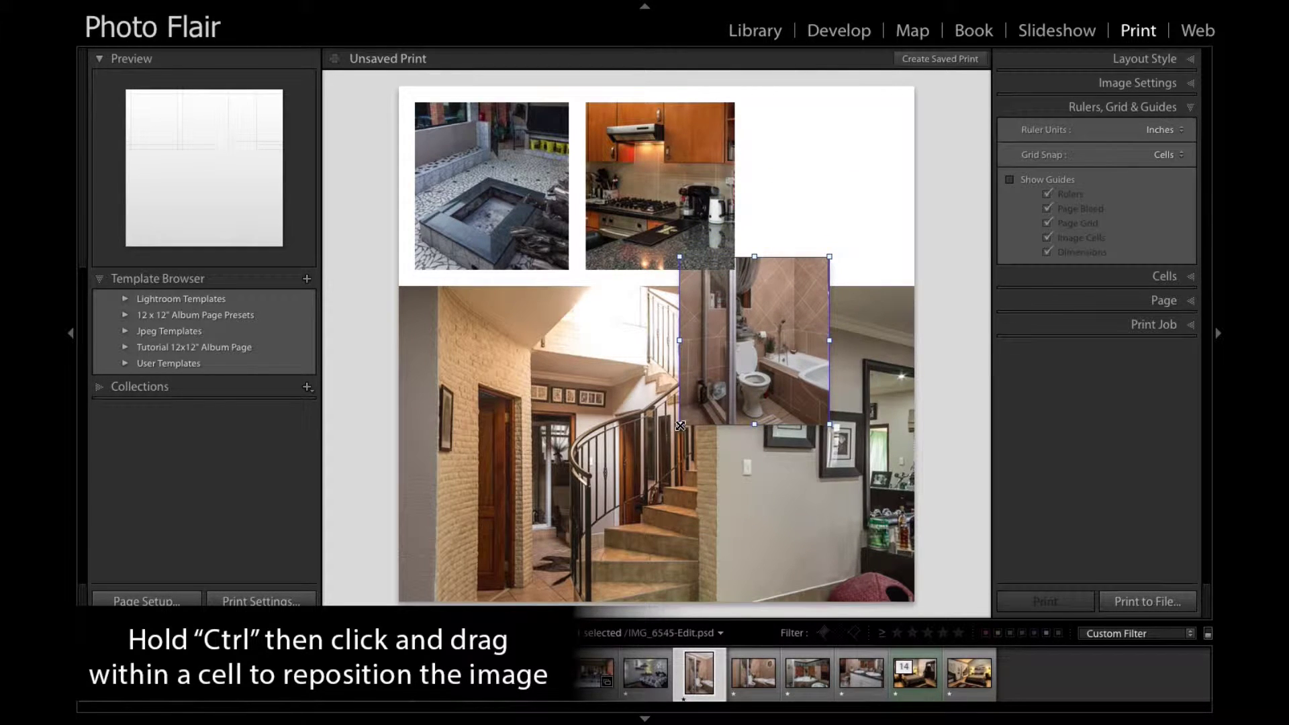
{"action": "left_click_drag", "start_coordinate": [677, 422], "coordinate": [582, 497]}
{"action": "left_click_drag", "start_coordinate": [755, 356], "coordinate": [815, 207]}
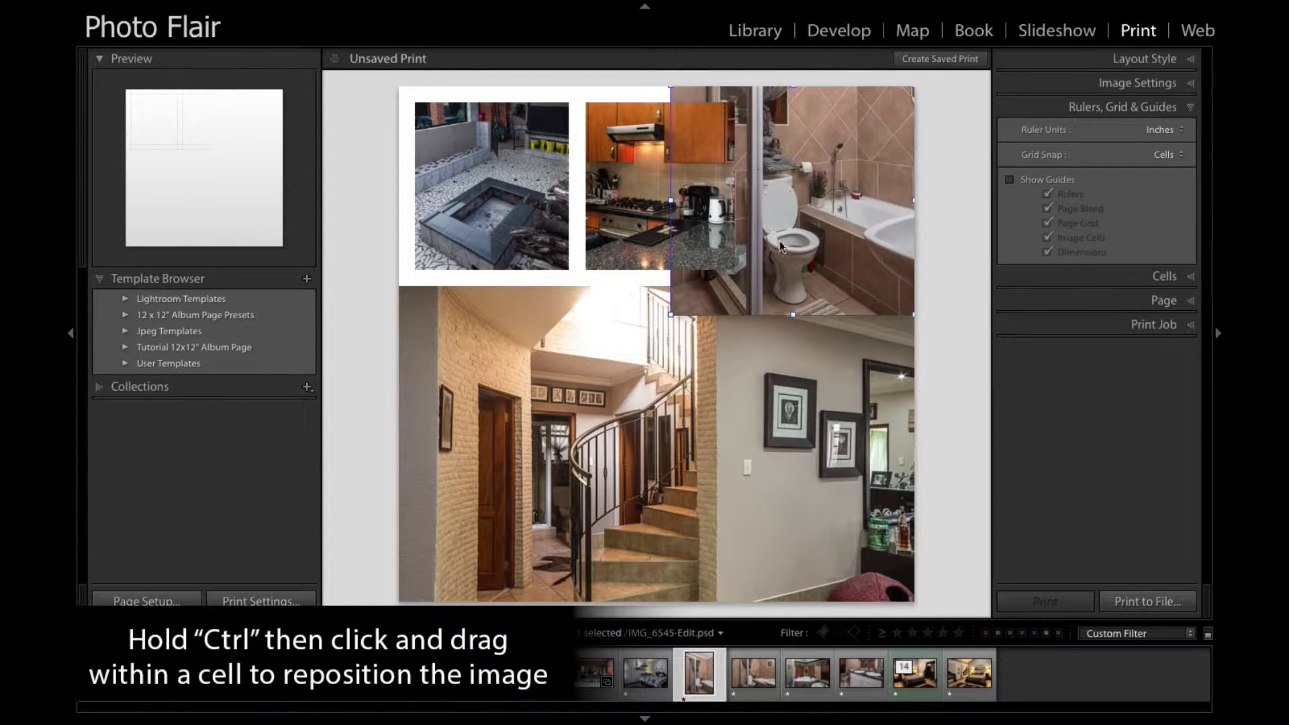
{"action": "left_click", "coordinate": [565, 247]}
{"action": "left_click_drag", "start_coordinate": [597, 228], "coordinate": [812, 574]}
{"action": "left_click_drag", "start_coordinate": [503, 204], "coordinate": [511, 209]}
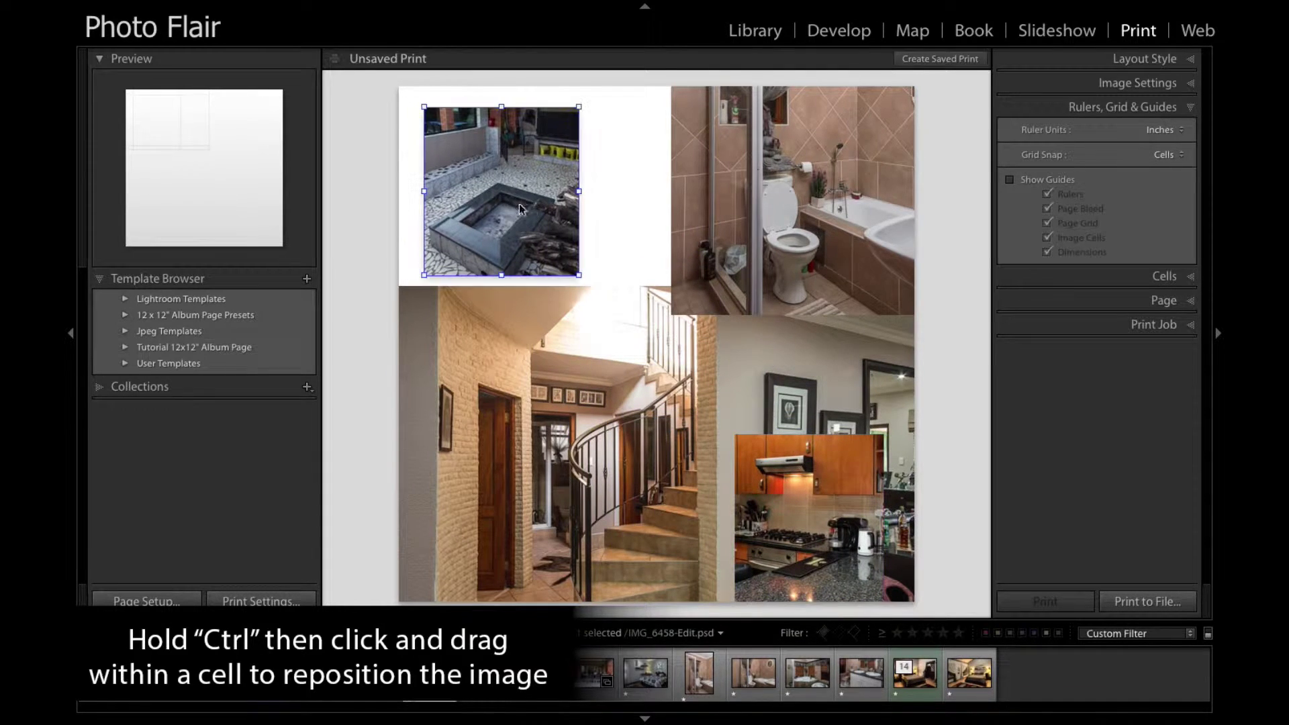
{"action": "left_click", "coordinate": [935, 334]}
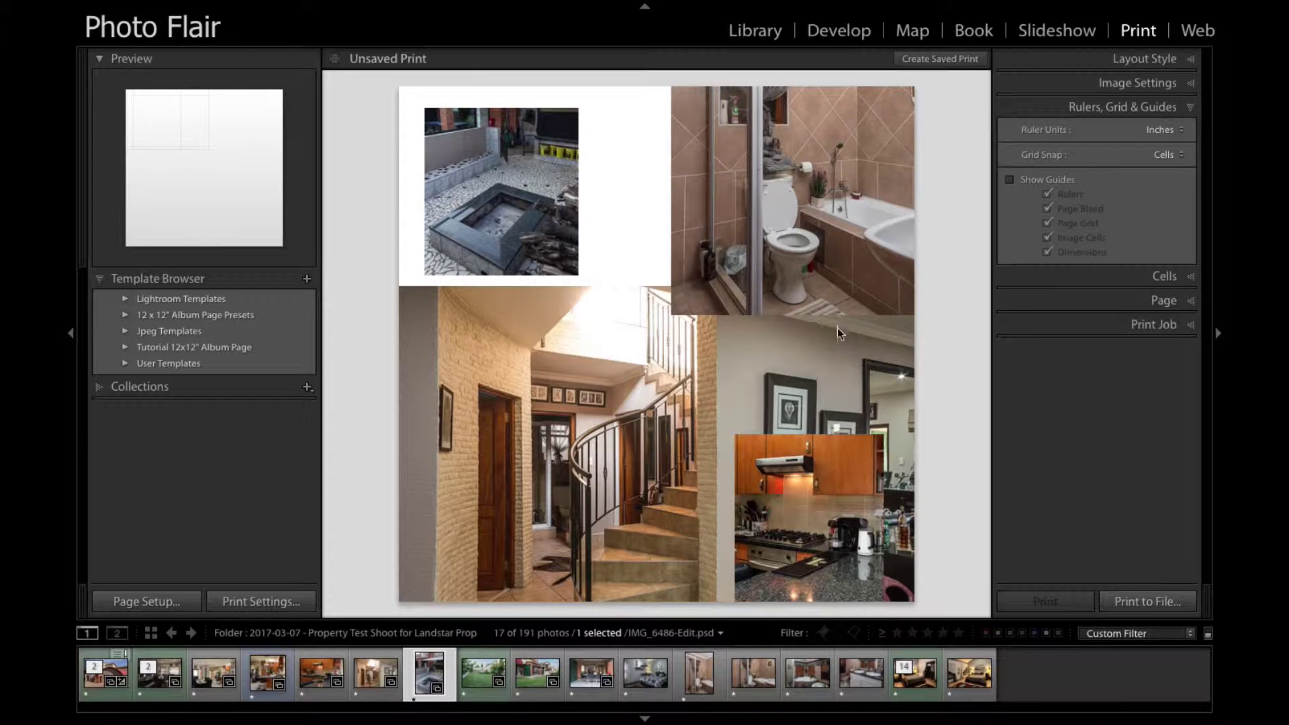
Expand the Tutorial 12x12" Album Page folder and reload 4 Image Single Page Layout
{"action": "left_click", "coordinate": [127, 347]}
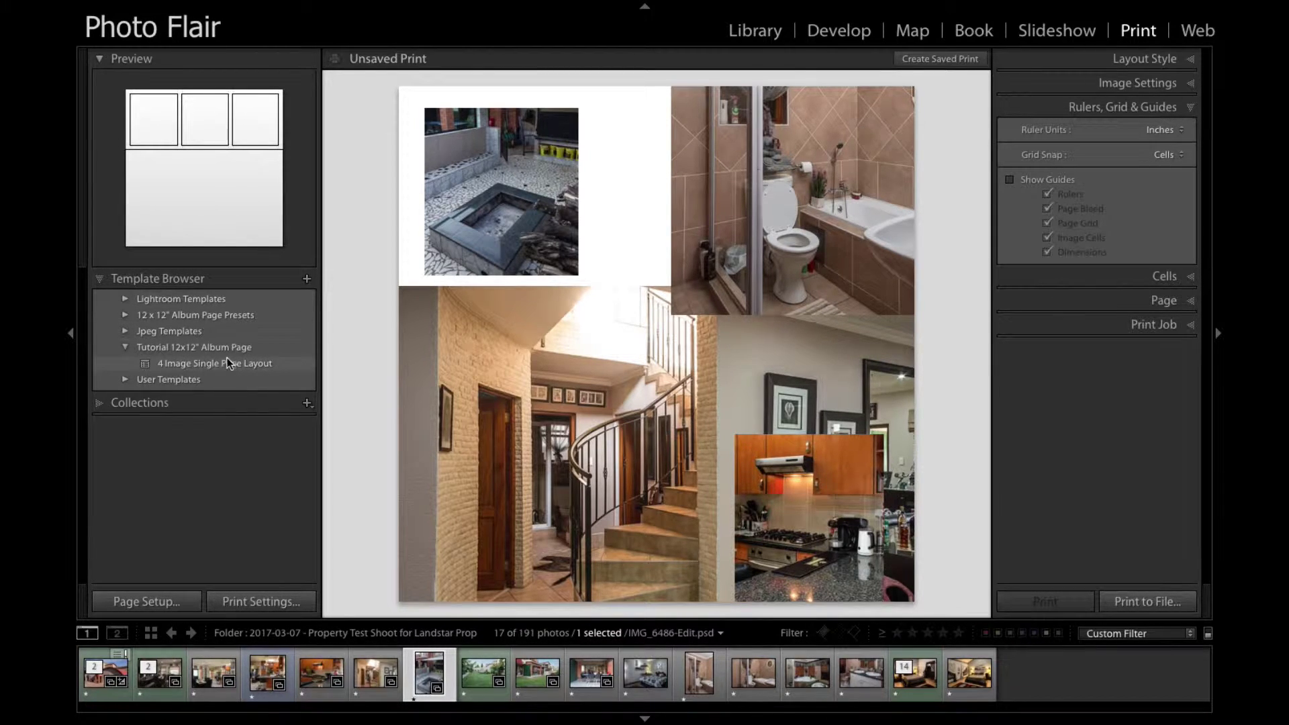
{"action": "left_click", "coordinate": [225, 363]}
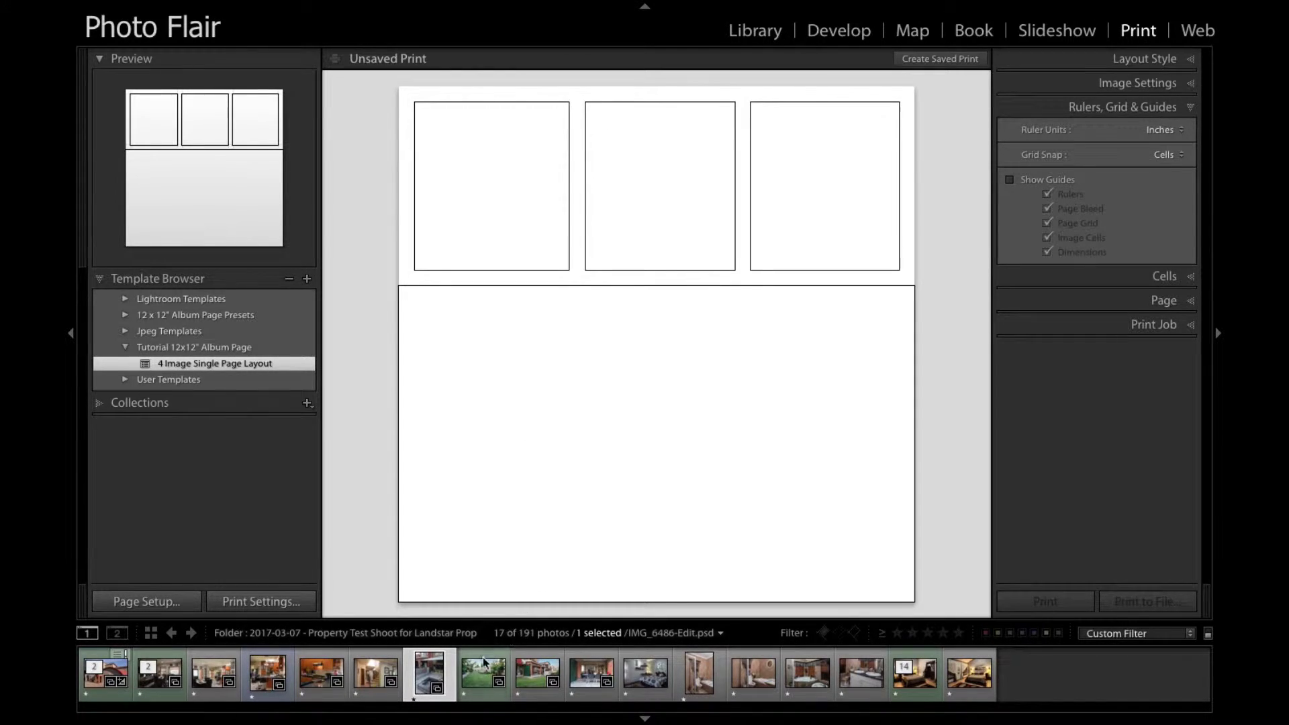
Put the lawn, fire-pit and staircase photos into the cells, then show Image Settings instead of Rulers
{"action": "left_click_drag", "start_coordinate": [479, 681], "coordinate": [585, 572]}
{"action": "left_click_drag", "start_coordinate": [428, 671], "coordinate": [503, 201]}
{"action": "left_click_drag", "start_coordinate": [699, 674], "coordinate": [881, 256]}
{"action": "left_click_drag", "start_coordinate": [375, 673], "coordinate": [662, 189]}
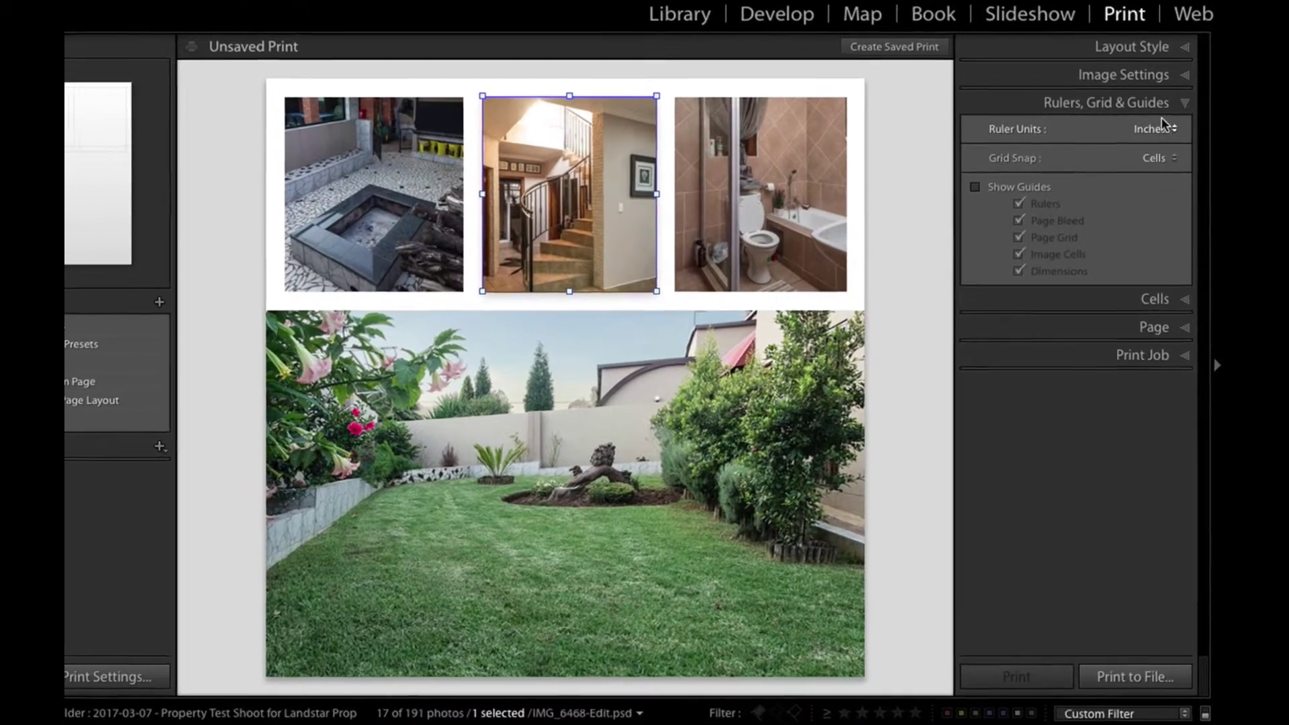
{"action": "left_click", "coordinate": [1156, 104]}
{"action": "left_click", "coordinate": [1159, 78]}
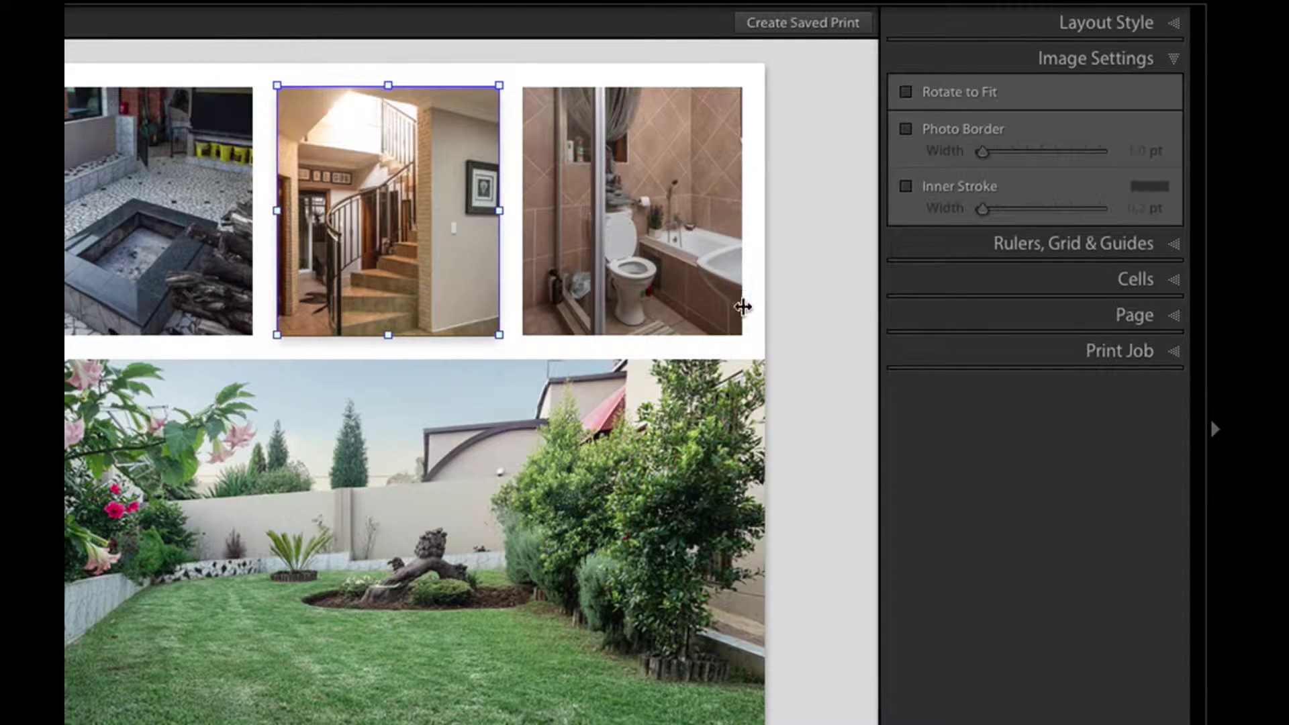
Compare Photo Border and Inner Stroke, ending with only Inner Stroke enabled
{"action": "left_click", "coordinate": [908, 130]}
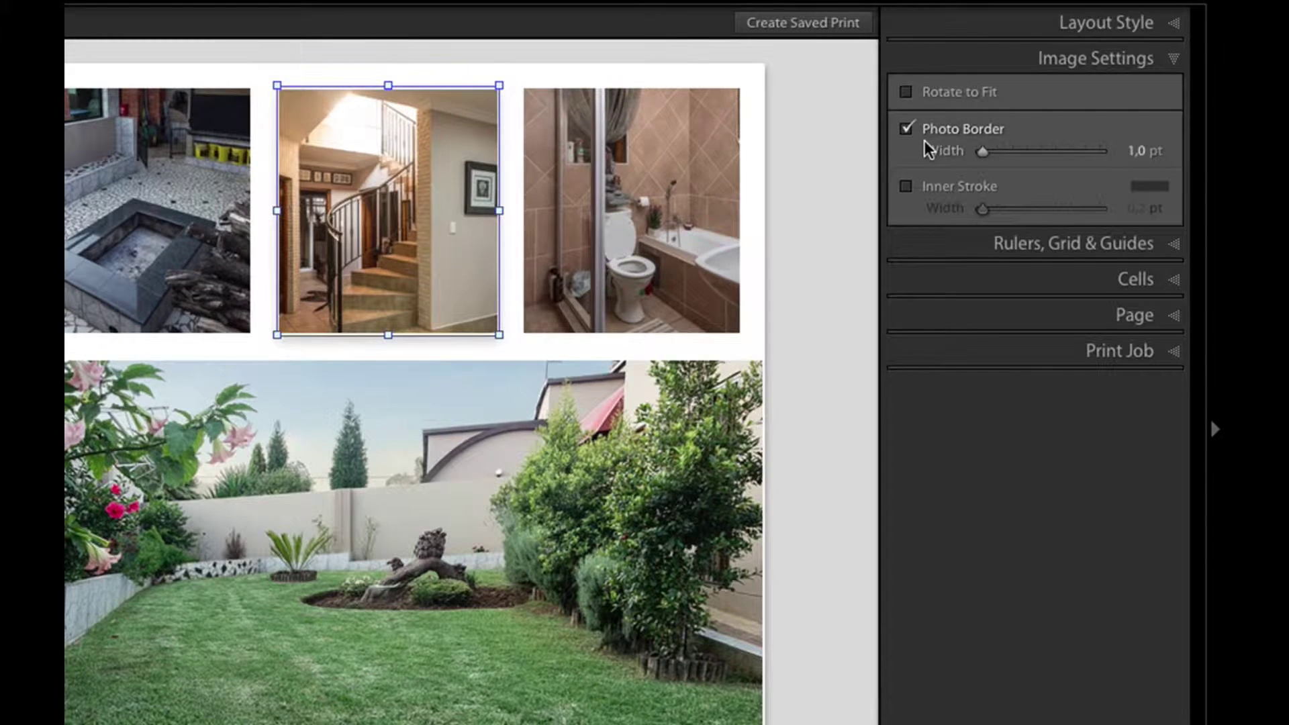
{"action": "left_click", "coordinate": [908, 129]}
{"action": "left_click", "coordinate": [908, 128]}
{"action": "left_click", "coordinate": [908, 129]}
{"action": "left_click", "coordinate": [928, 187]}
{"action": "left_click", "coordinate": [928, 188]}
{"action": "left_click", "coordinate": [930, 189]}
{"action": "left_click", "coordinate": [930, 190]}
{"action": "left_click", "coordinate": [930, 190]}
{"action": "left_click", "coordinate": [930, 188]}
{"action": "left_click", "coordinate": [930, 134]}
{"action": "left_click", "coordinate": [930, 133]}
{"action": "left_click", "coordinate": [928, 133]}
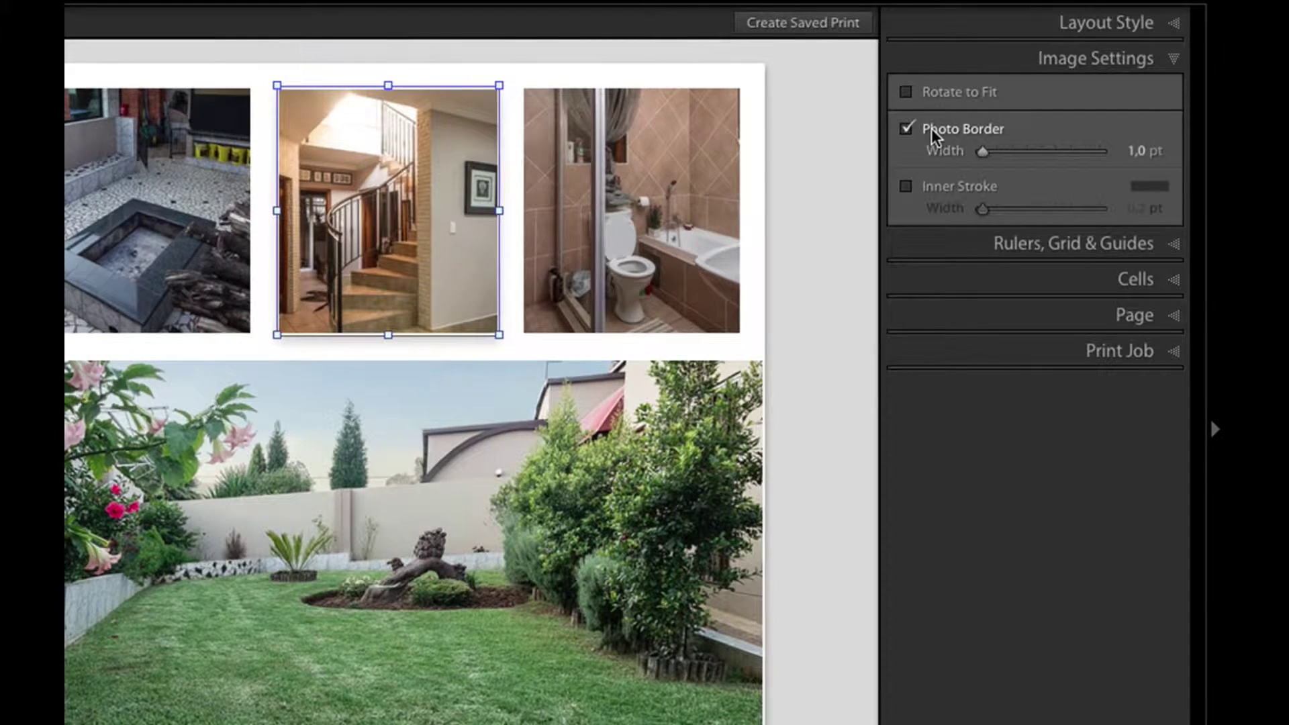
{"action": "left_click", "coordinate": [923, 196]}
{"action": "left_click", "coordinate": [923, 194]}
{"action": "left_click", "coordinate": [925, 194]}
{"action": "left_click", "coordinate": [925, 194]}
{"action": "left_click", "coordinate": [926, 195]}
{"action": "left_click", "coordinate": [925, 195]}
{"action": "left_click", "coordinate": [926, 194]}
{"action": "left_click", "coordinate": [927, 195]}
{"action": "left_click", "coordinate": [917, 190]}
{"action": "left_click", "coordinate": [921, 191]}
{"action": "left_click", "coordinate": [915, 185]}
{"action": "left_click", "coordinate": [930, 129]}
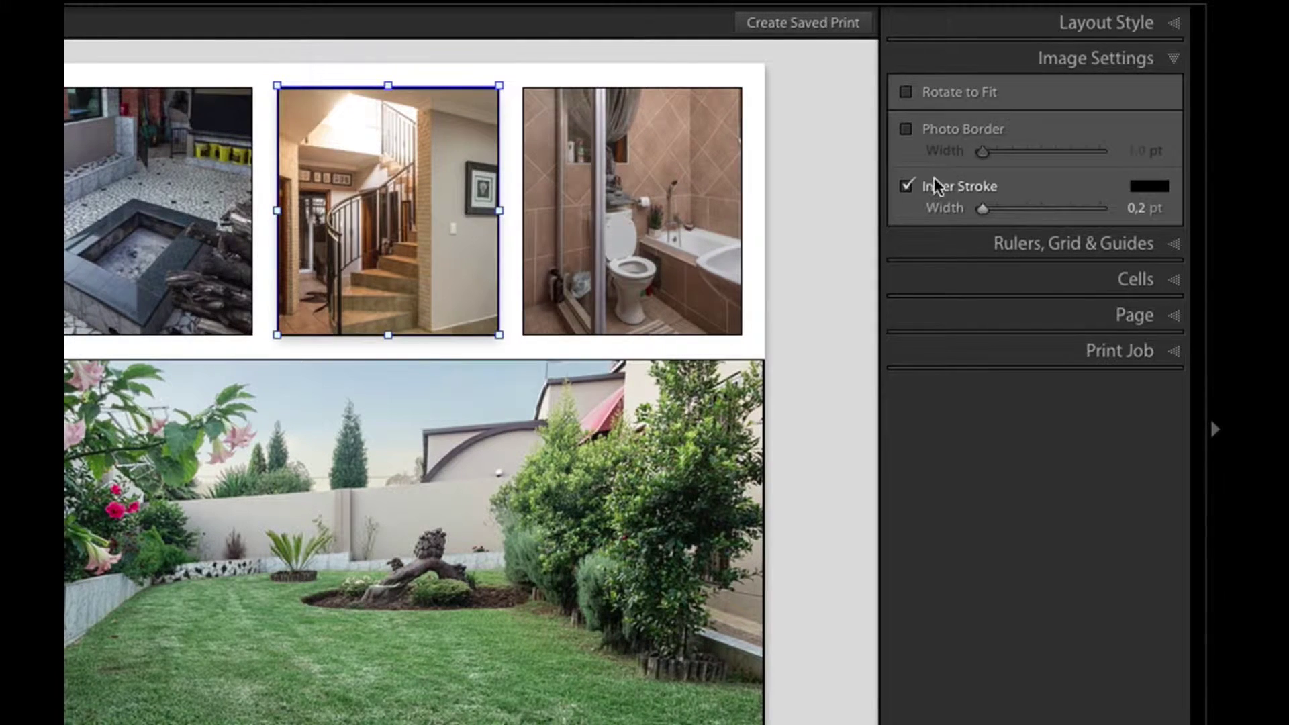
Keep the inner stroke black and widen it to 7.9 pt
{"action": "left_click", "coordinate": [1141, 189]}
{"action": "left_click", "coordinate": [1156, 214]}
{"action": "left_click_drag", "start_coordinate": [994, 210], "coordinate": [1035, 210]}
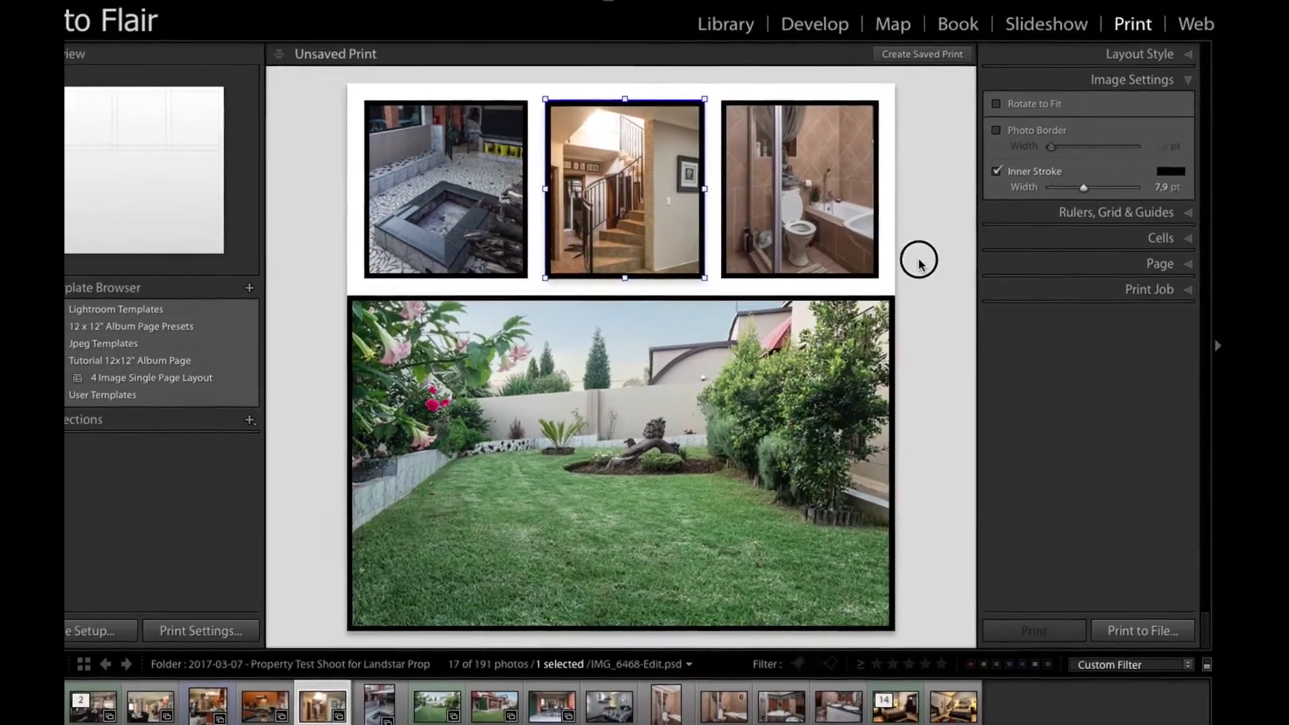
{"action": "left_click", "coordinate": [919, 261]}
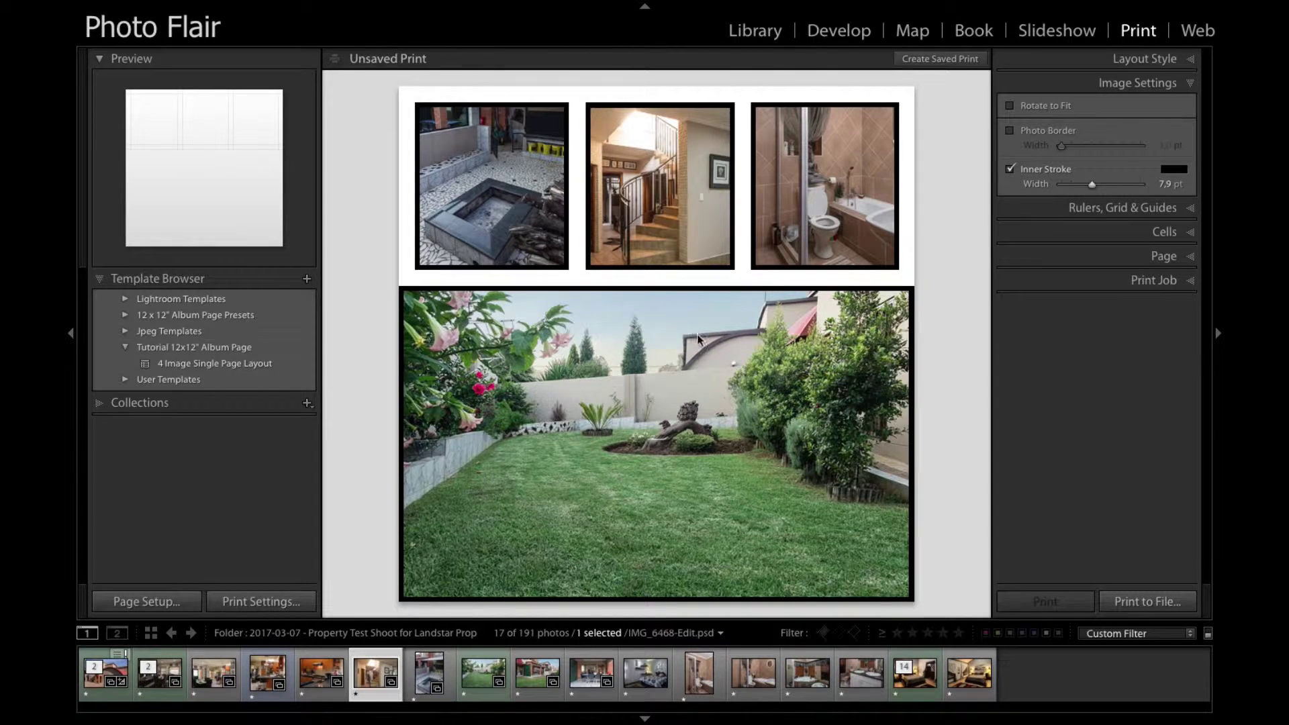
Reload the template and place staircase (large), bathroom, sink and bedroom photos in the cells
{"action": "left_click", "coordinate": [267, 364]}
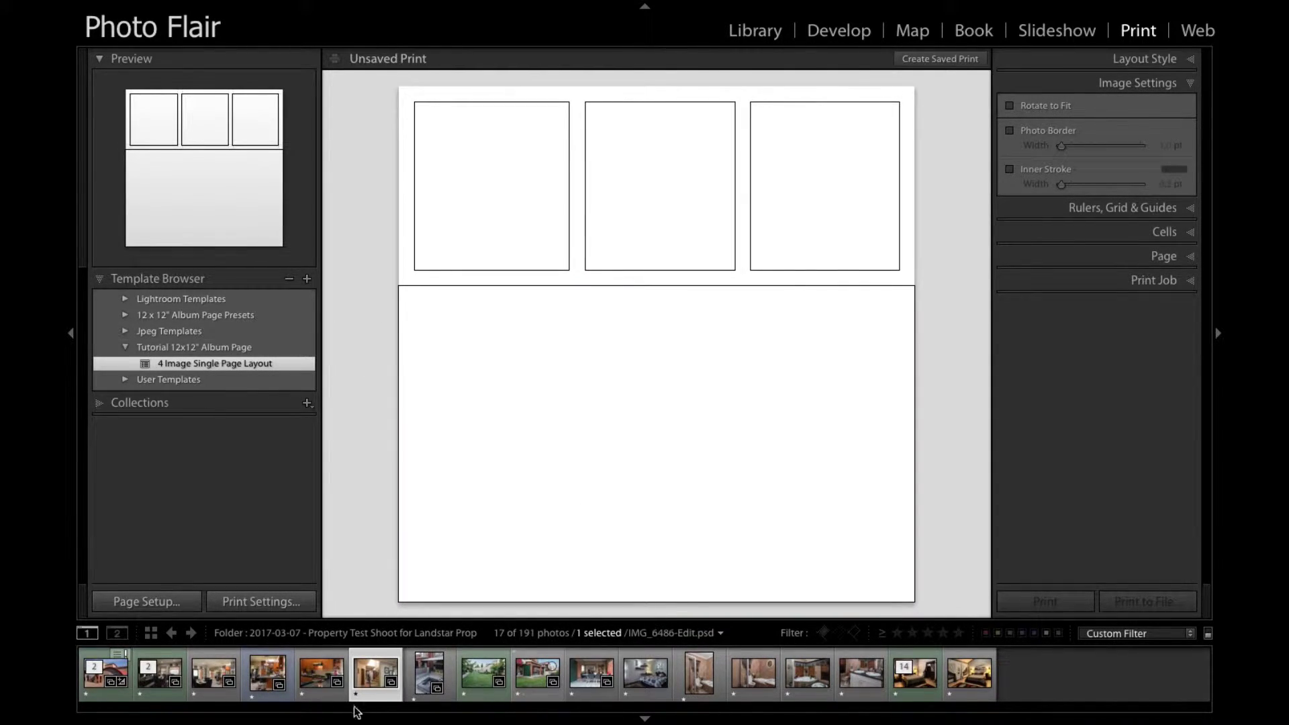
{"action": "left_click_drag", "start_coordinate": [368, 678], "coordinate": [665, 421]}
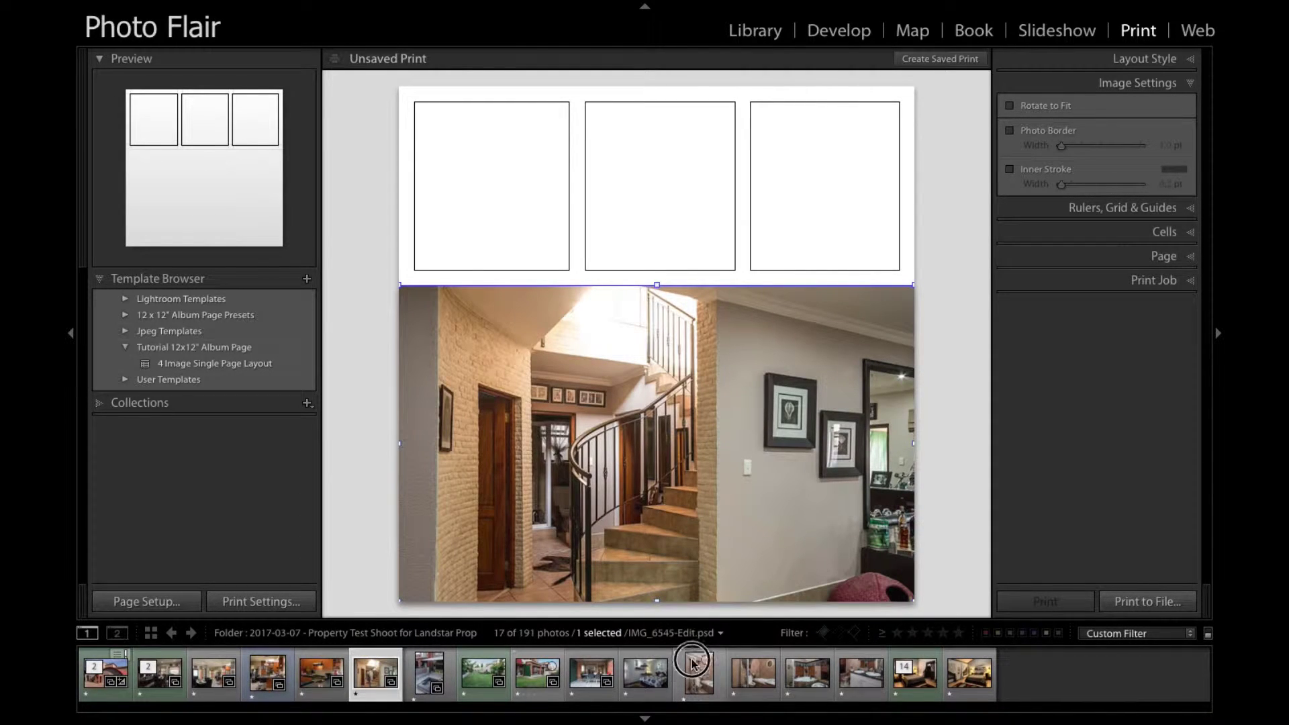
{"action": "left_click_drag", "start_coordinate": [699, 673], "coordinate": [807, 176]}
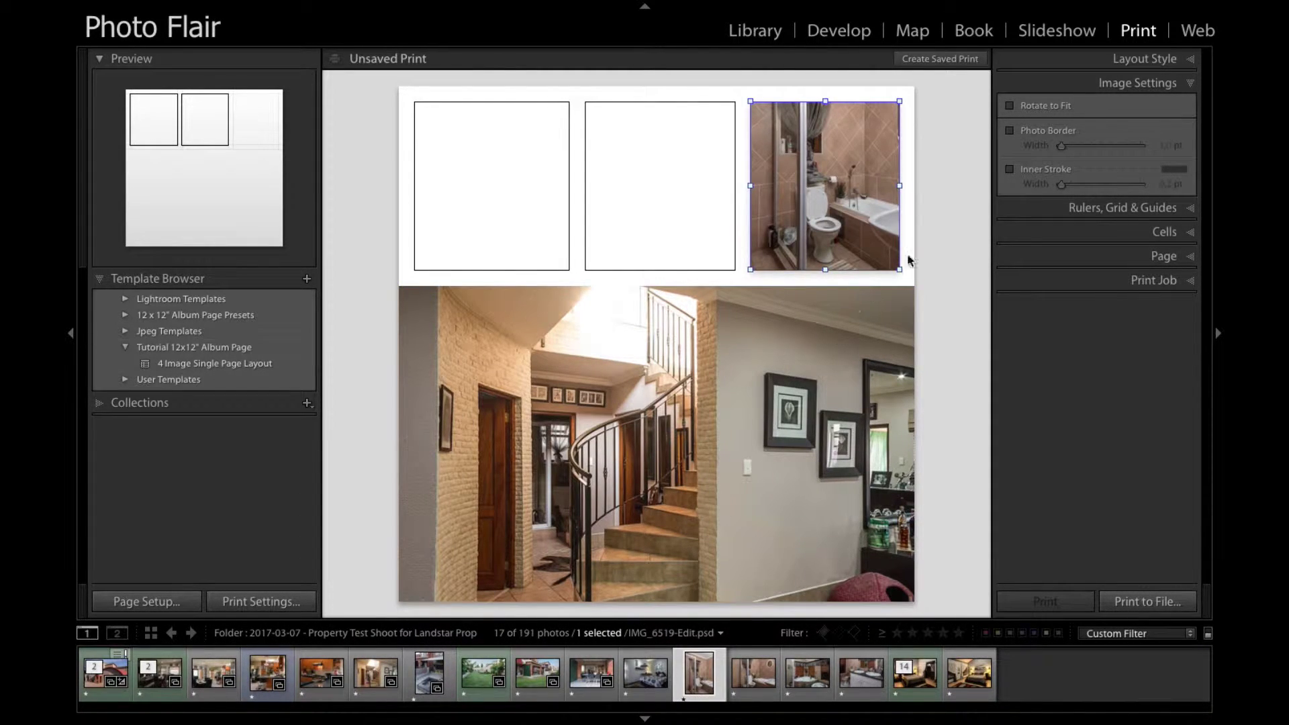
{"action": "left_click", "coordinate": [853, 668]}
{"action": "left_click_drag", "start_coordinate": [852, 669], "coordinate": [705, 202]}
{"action": "left_click_drag", "start_coordinate": [915, 672], "coordinate": [513, 213]}
Turn on a black inner stroke and thicken it around all four photos
{"action": "left_click", "coordinate": [977, 216]}
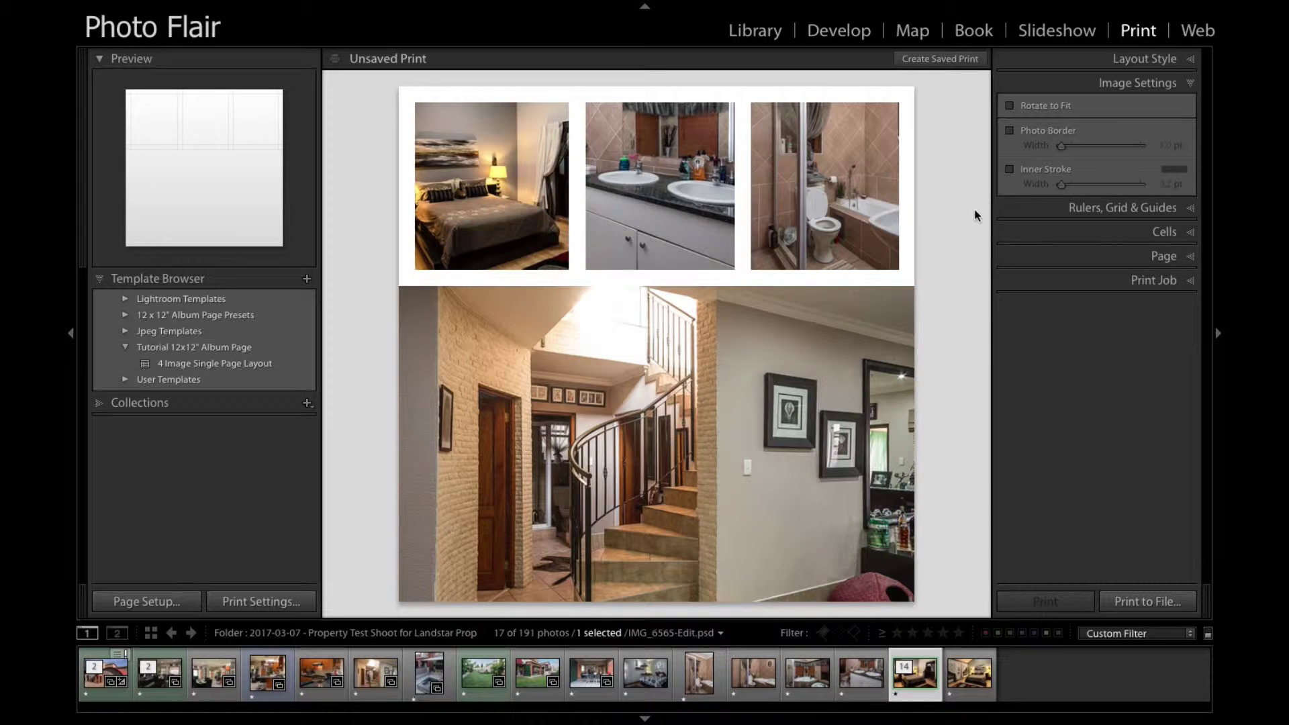
{"action": "left_click", "coordinate": [1011, 169]}
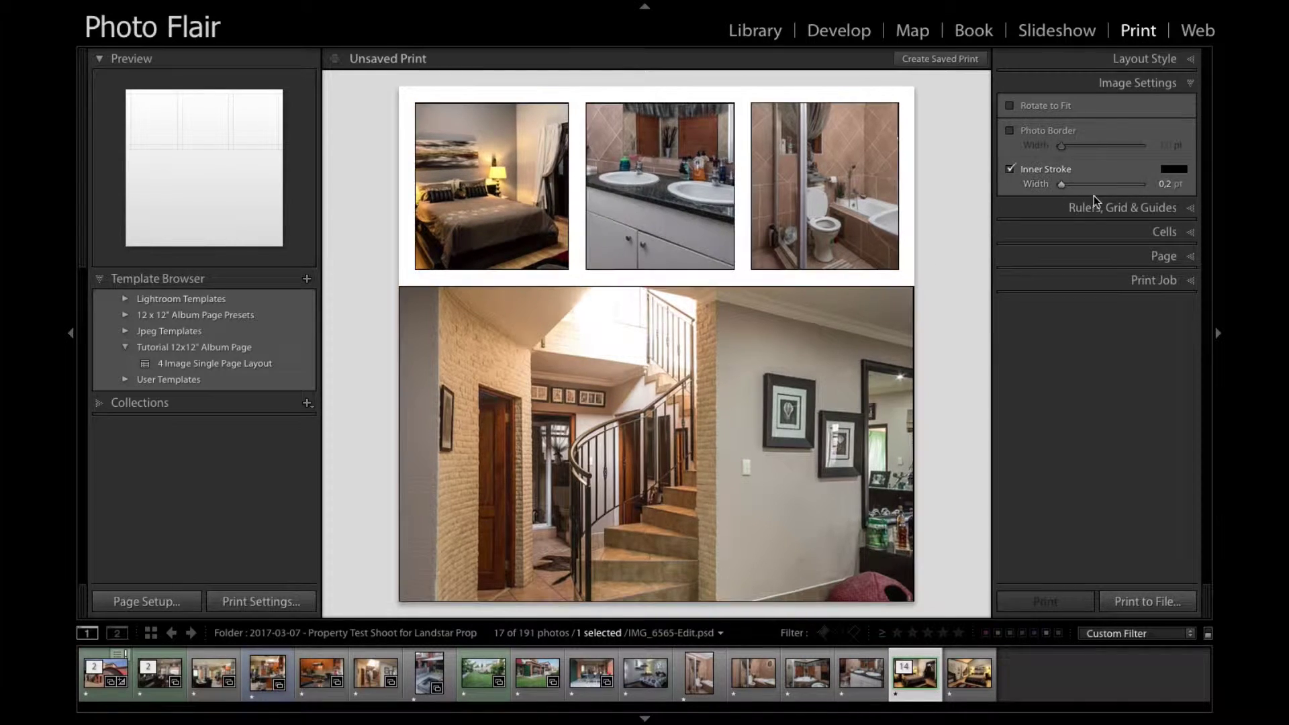
{"action": "left_click_drag", "start_coordinate": [1060, 184], "coordinate": [1090, 184]}
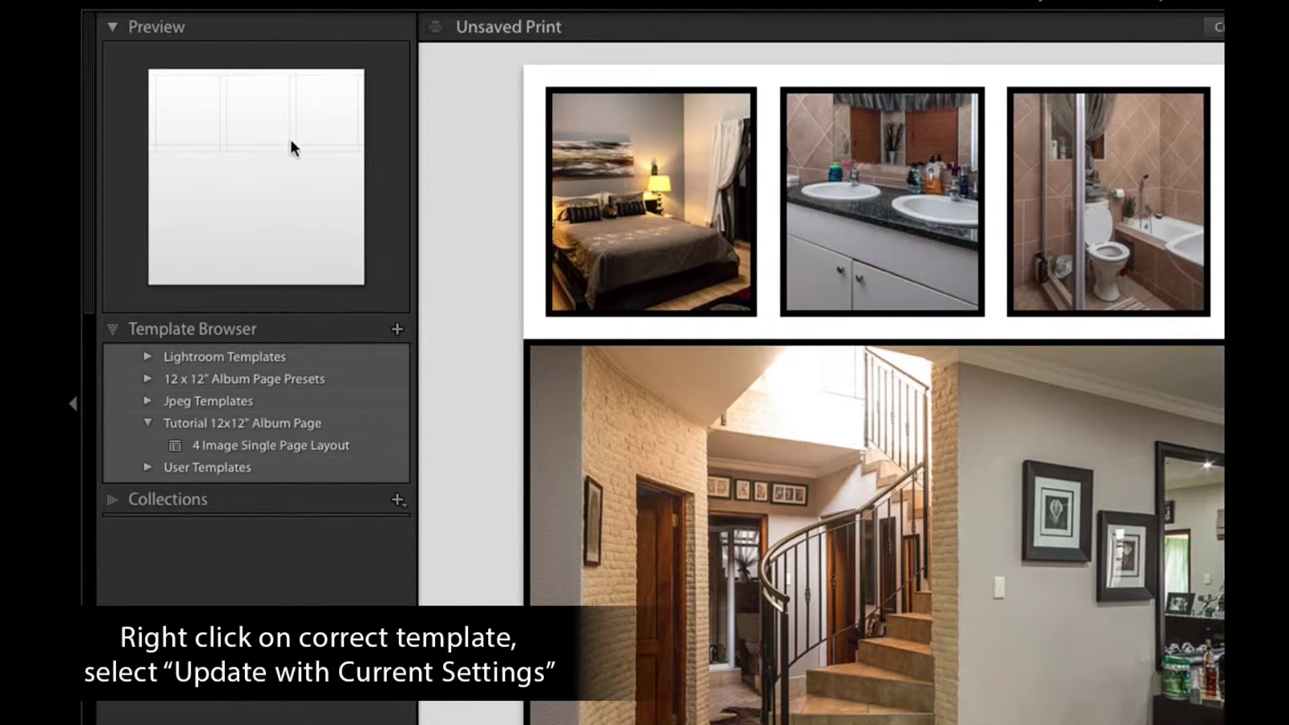
Update 4 Image Single Page Layout with the current black-stroke settings and reload it
{"action": "right_click", "coordinate": [340, 451]}
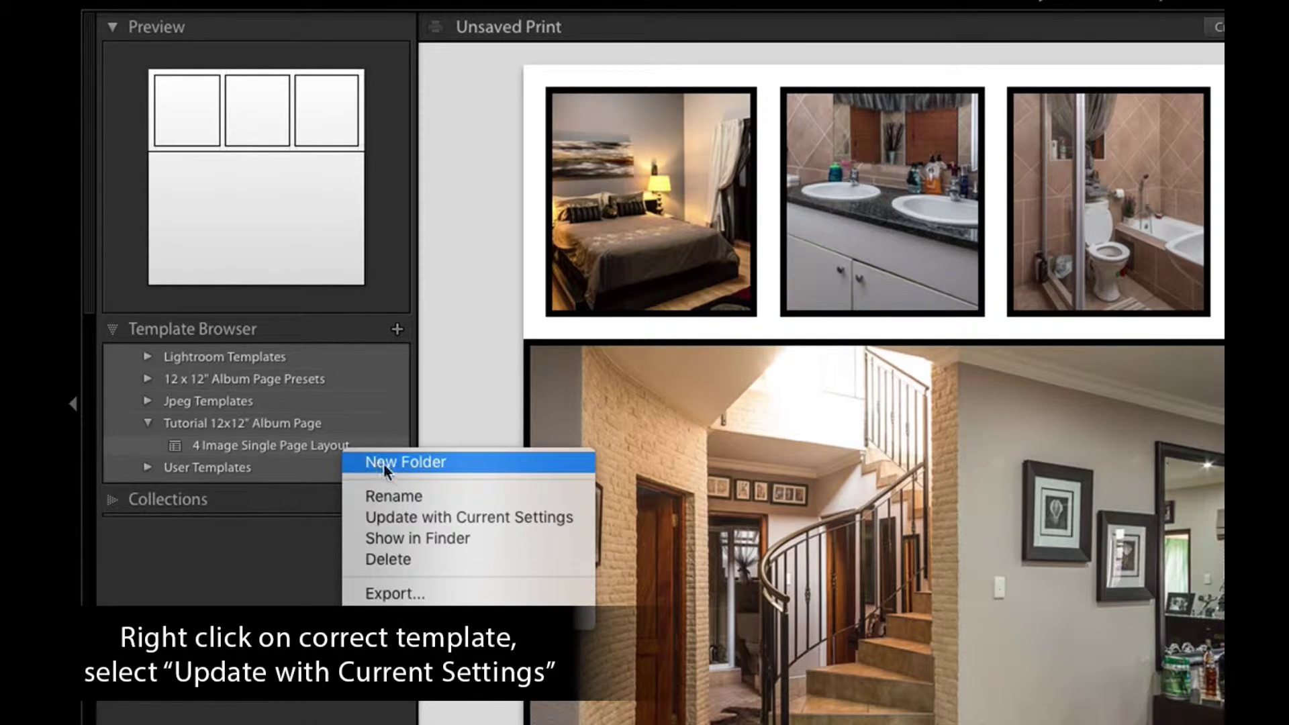
{"action": "left_click", "coordinate": [430, 517]}
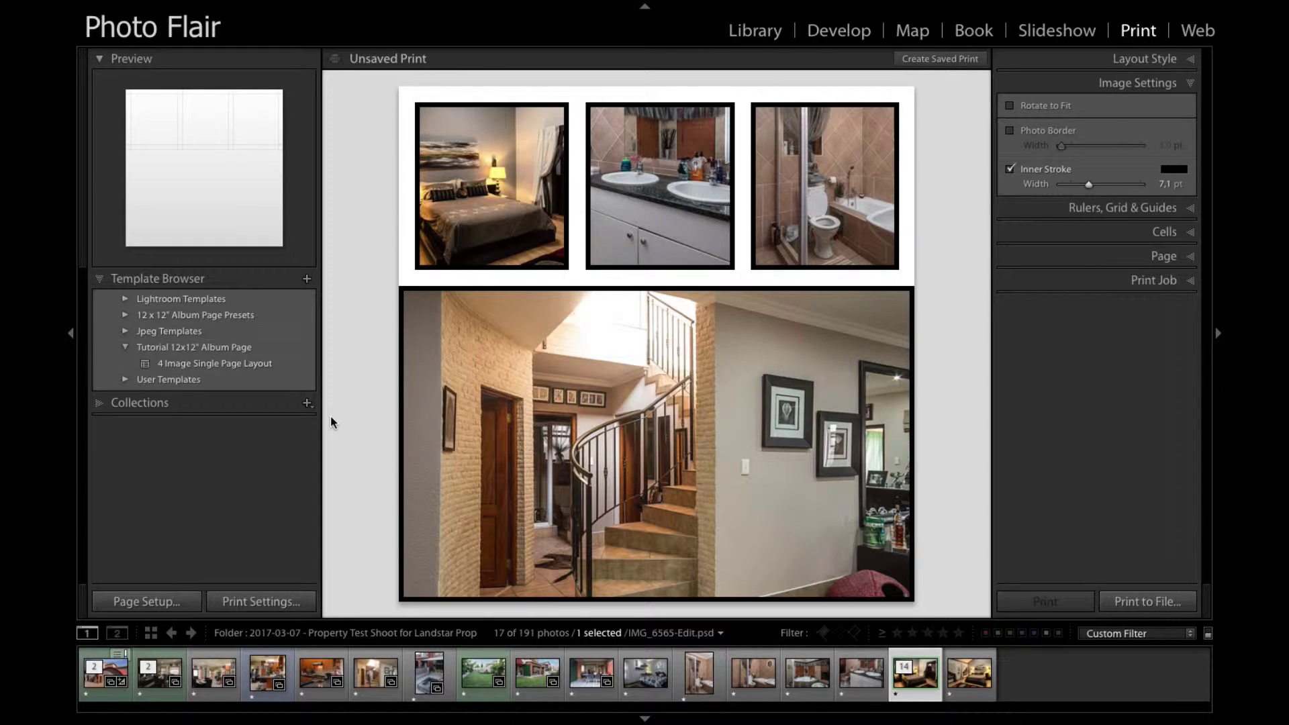
{"action": "left_click", "coordinate": [243, 363]}
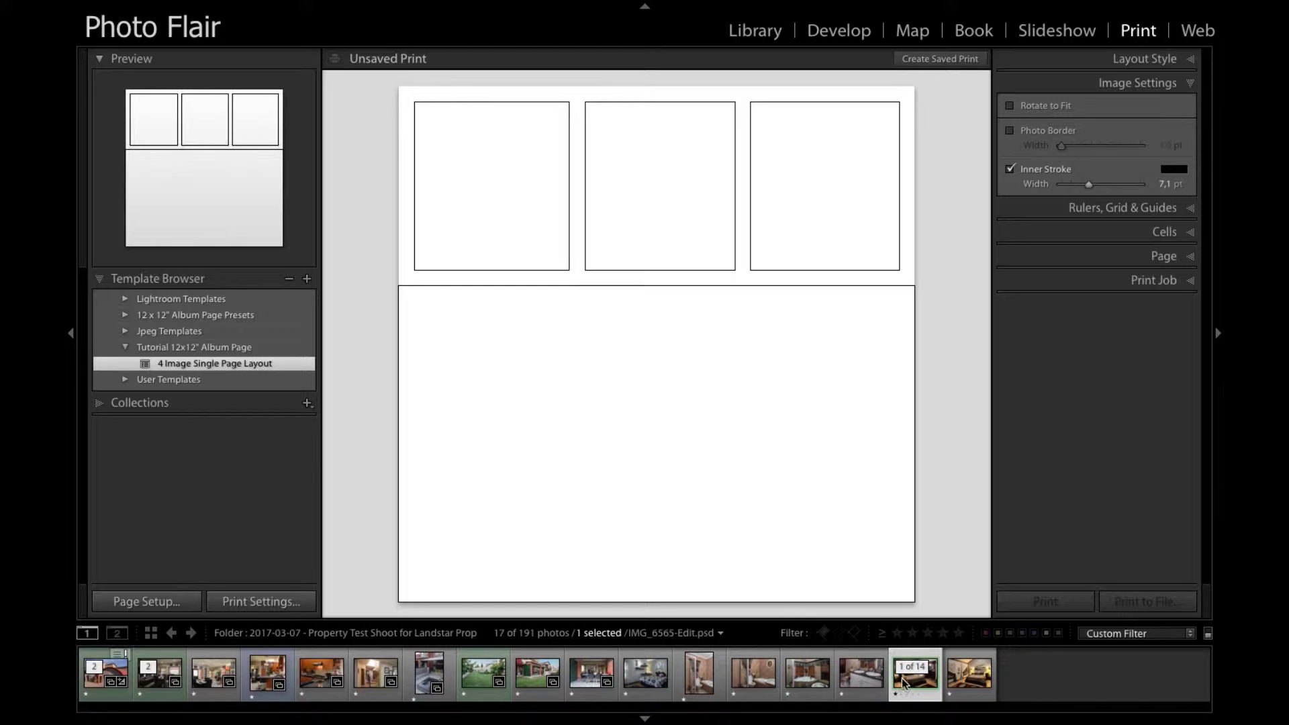
Fill the cells with a large bedroom shot, plus bedroom, corner-bath and dining-room photos across the top
{"action": "left_click_drag", "start_coordinate": [914, 673], "coordinate": [900, 578]}
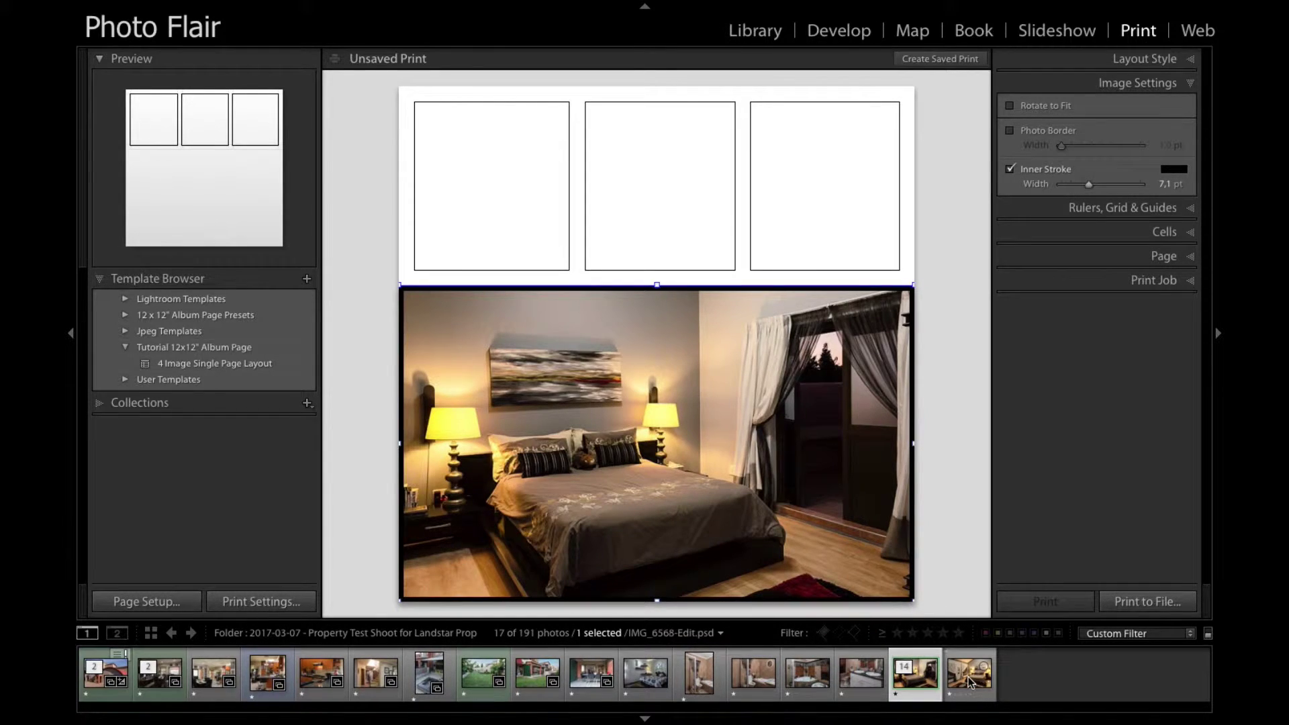
{"action": "left_click_drag", "start_coordinate": [970, 678], "coordinate": [836, 208]}
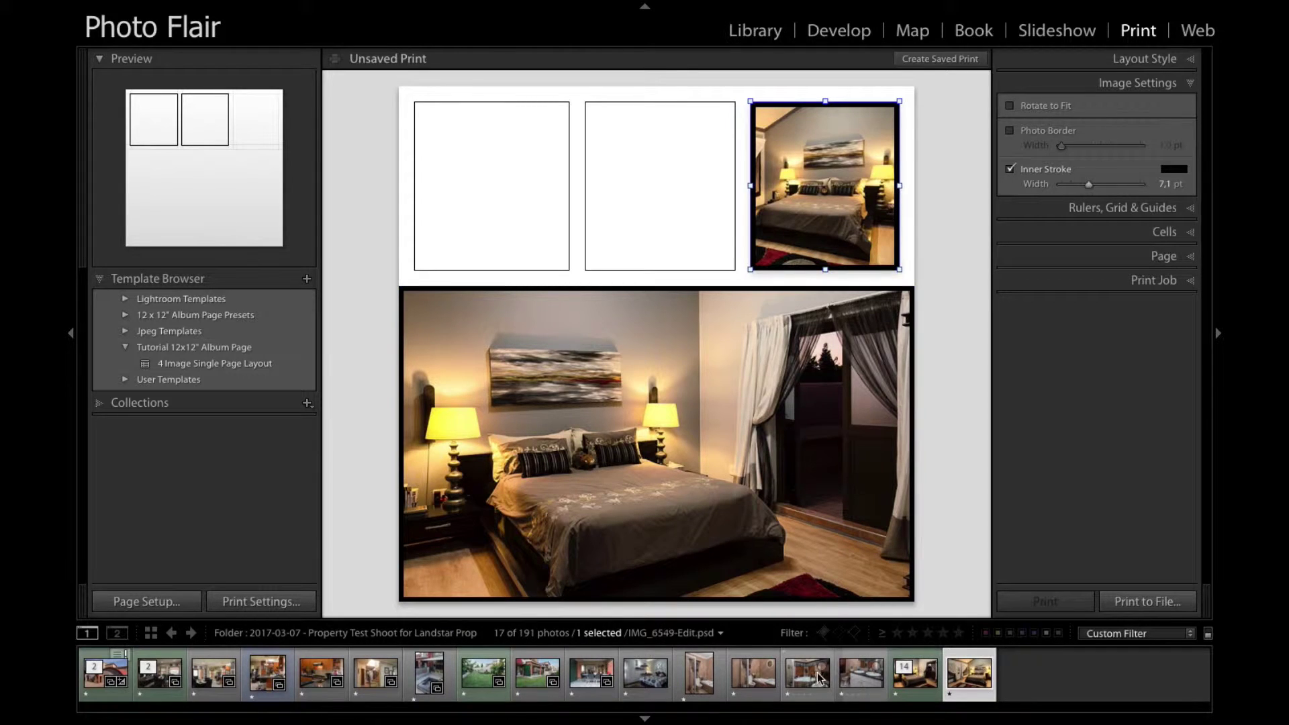
{"action": "left_click_drag", "start_coordinate": [808, 673], "coordinate": [671, 155]}
{"action": "left_click_drag", "start_coordinate": [591, 673], "coordinate": [492, 174]}
{"action": "left_click", "coordinate": [934, 421]}
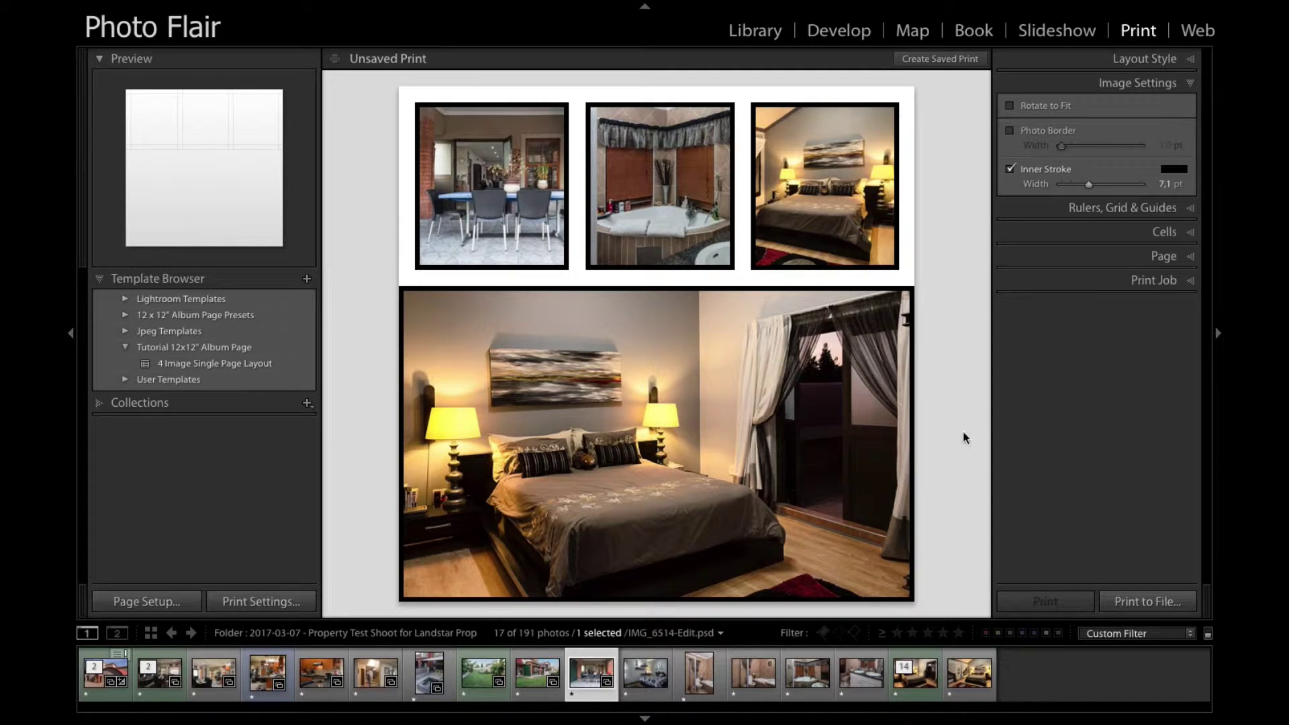
{"action": "left_click", "coordinate": [1182, 599]}
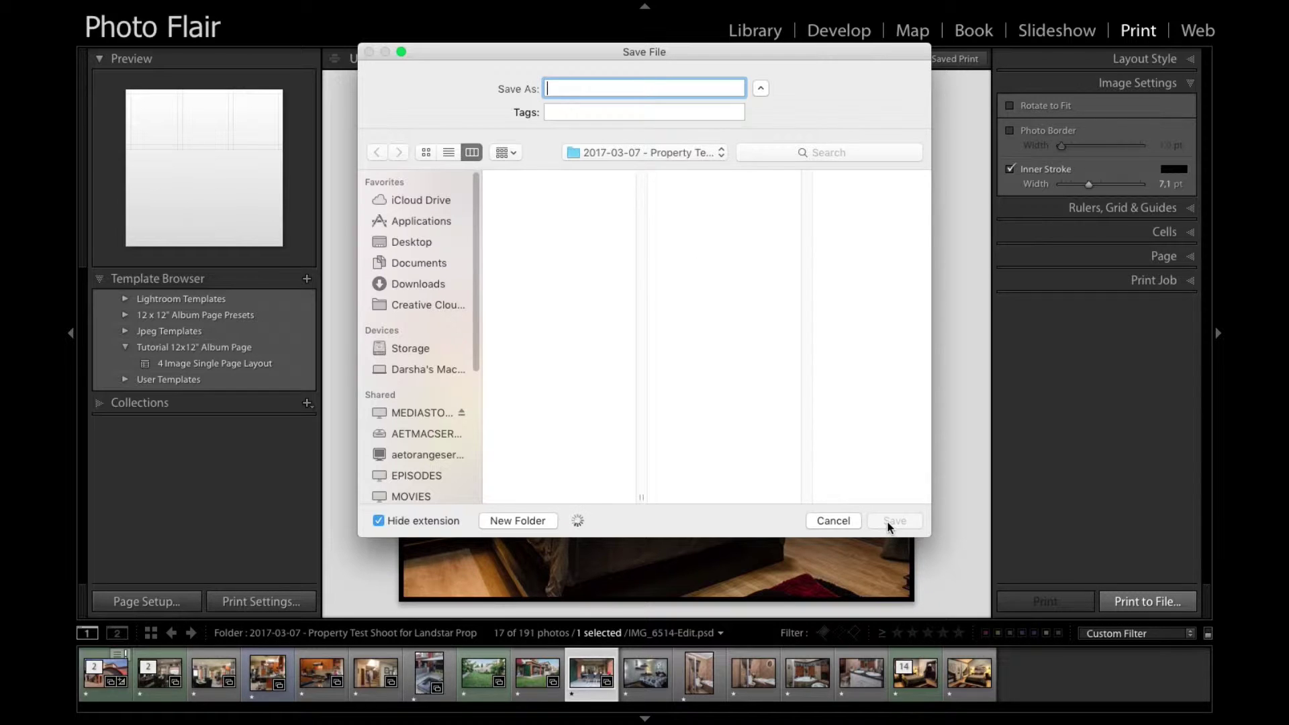
{"action": "left_click", "coordinate": [820, 523]}
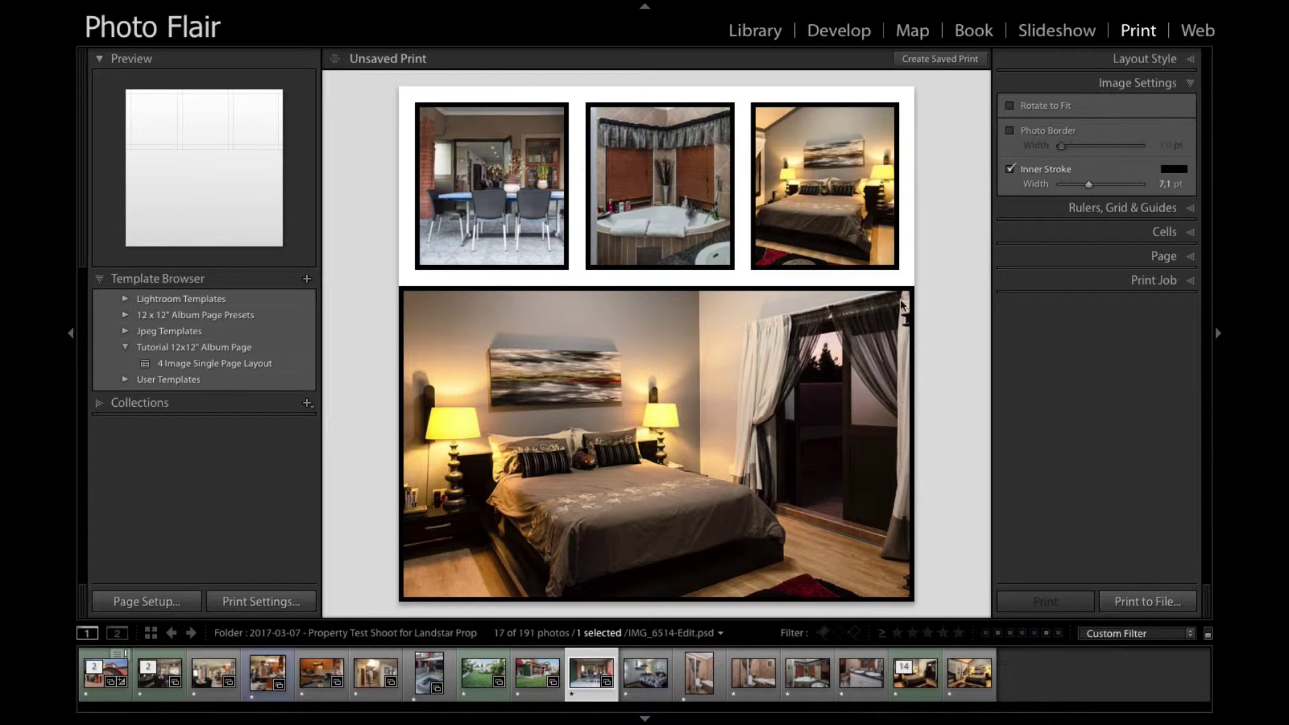
Expand 12 x 12" Album Page Presets and apply 4 Image - single page layout 1
{"action": "left_click", "coordinate": [125, 315]}
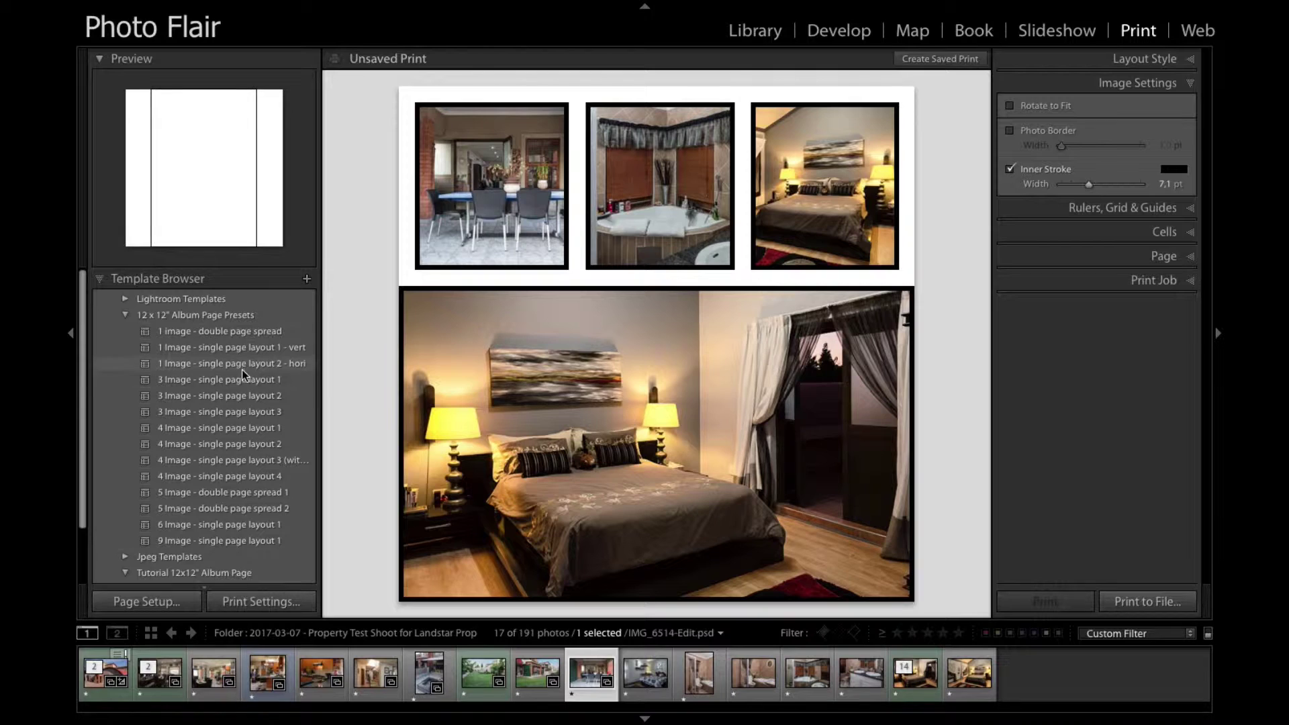
{"action": "left_click", "coordinate": [242, 430]}
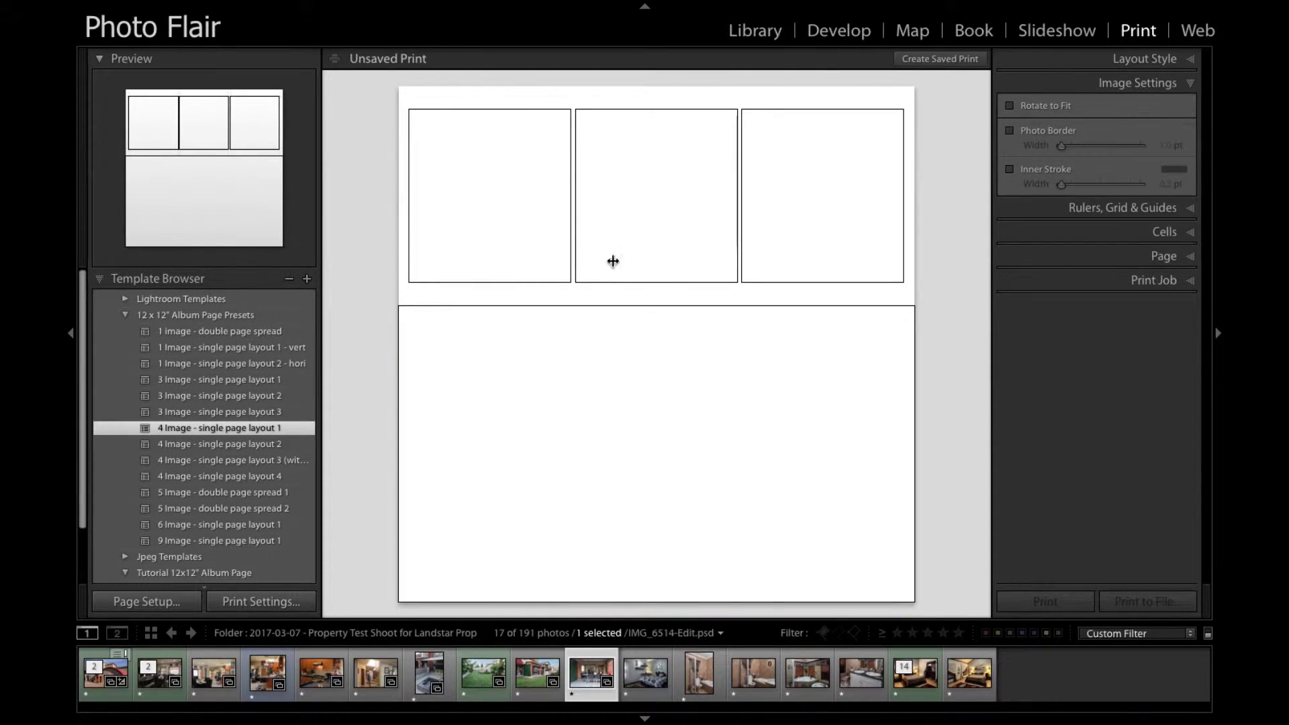